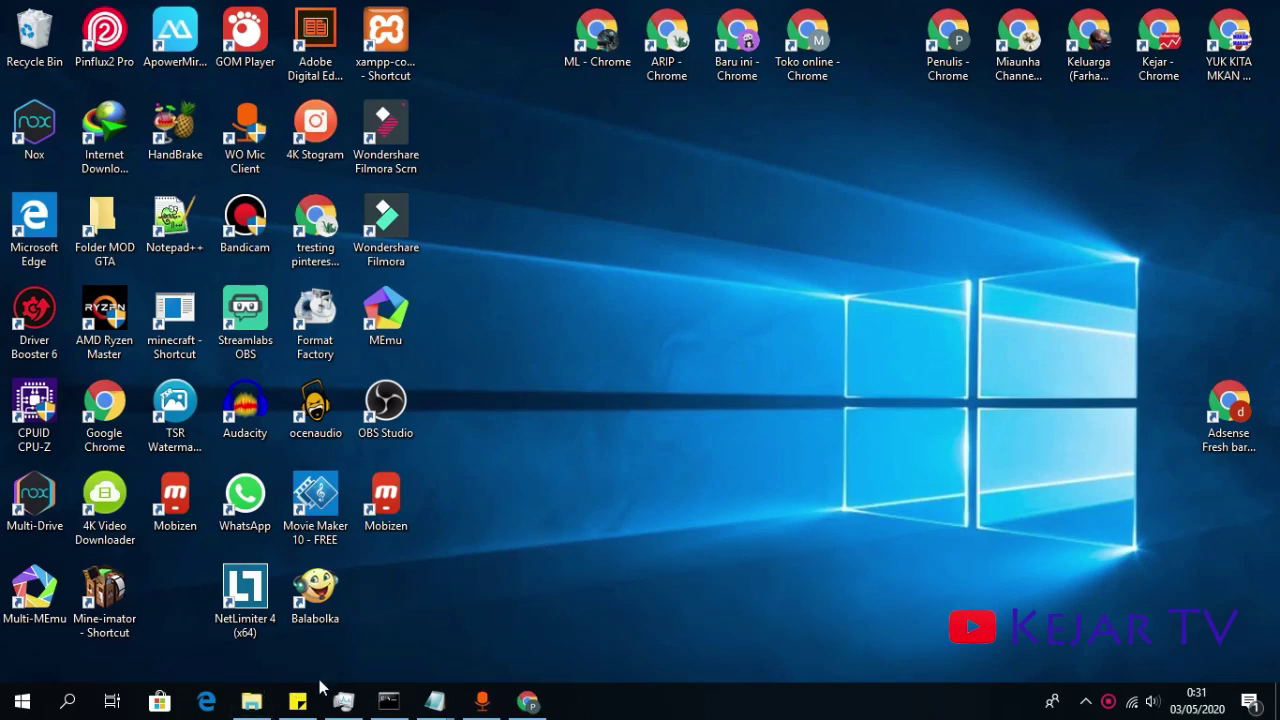
Step: Open the Pictures folder in File Explorer
right_click(251, 701)
click(271, 668)
right_click(674, 230)
click(565, 300)
key(super+e)
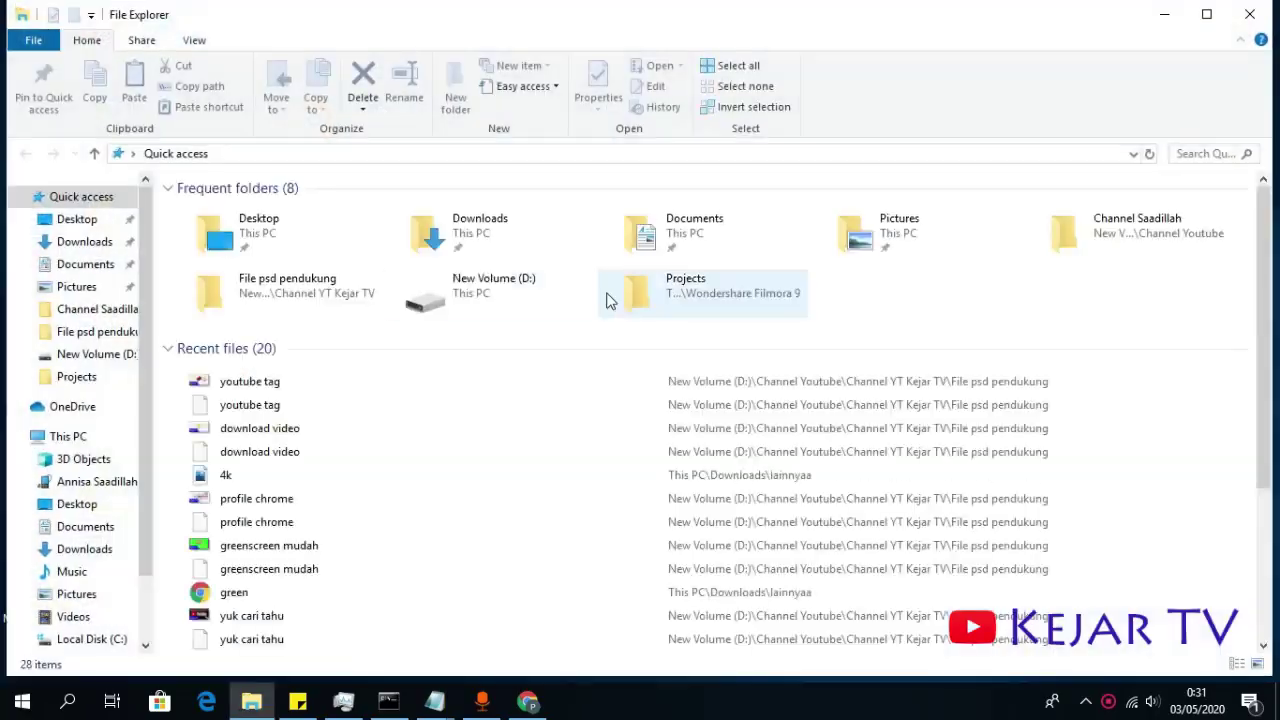
click(92, 289)
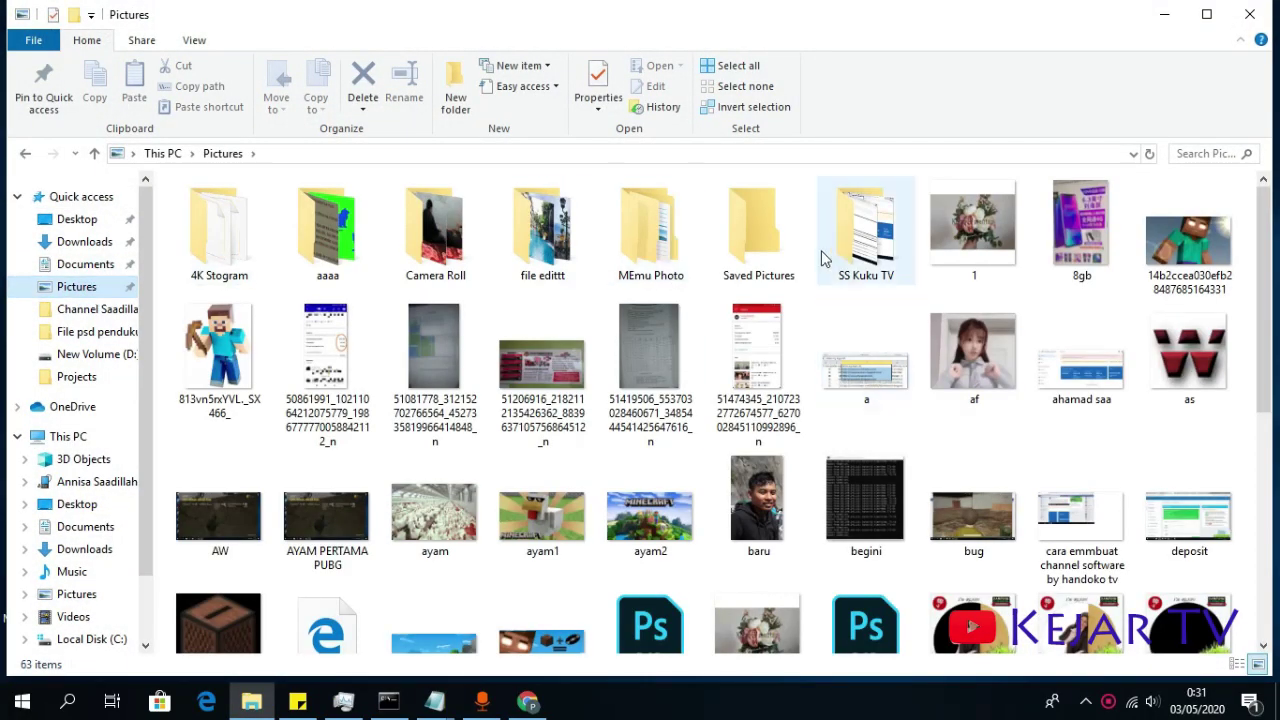
Step: Create a new folder named rahasia in Pictures and refresh the file listing
click(456, 90)
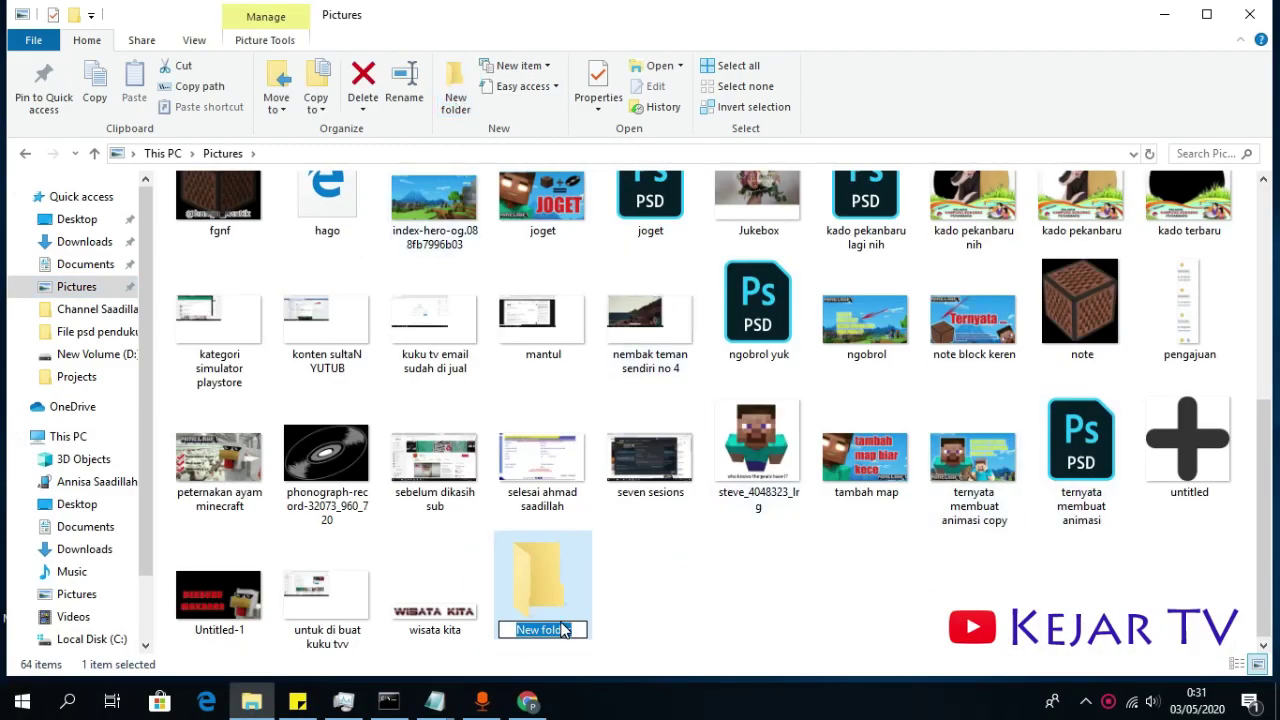
text(rahasia)
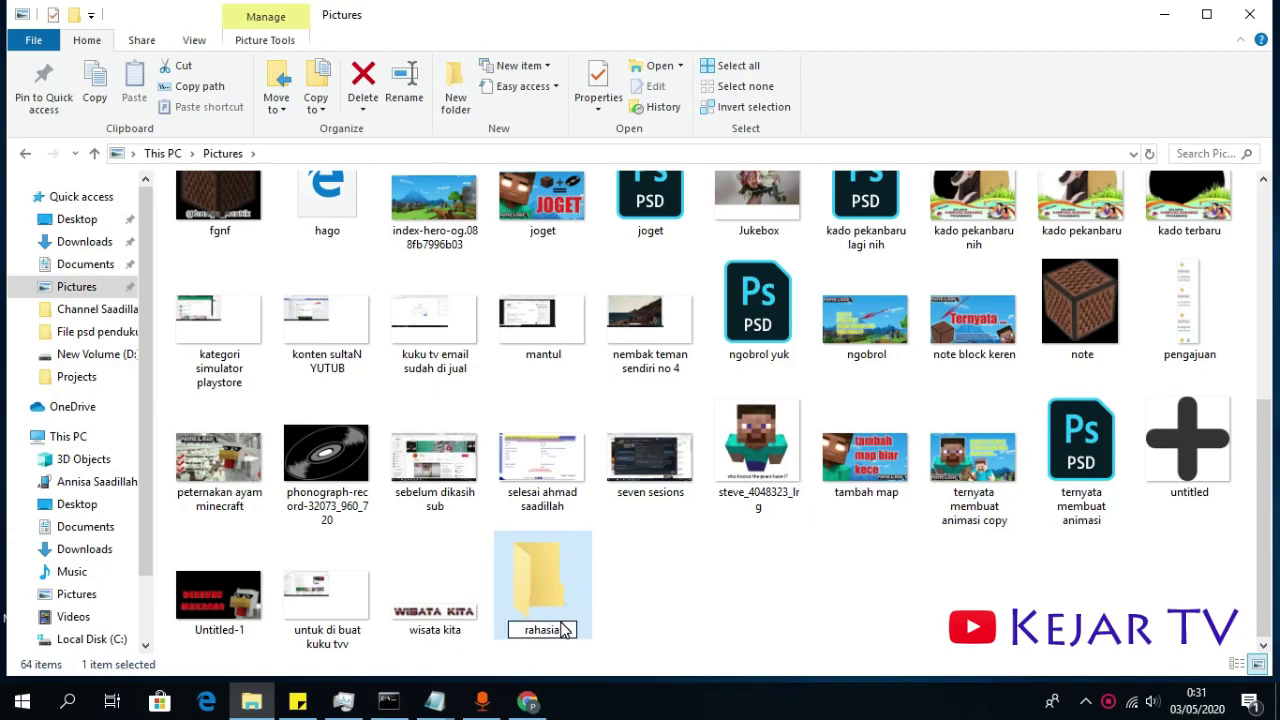
click(748, 620)
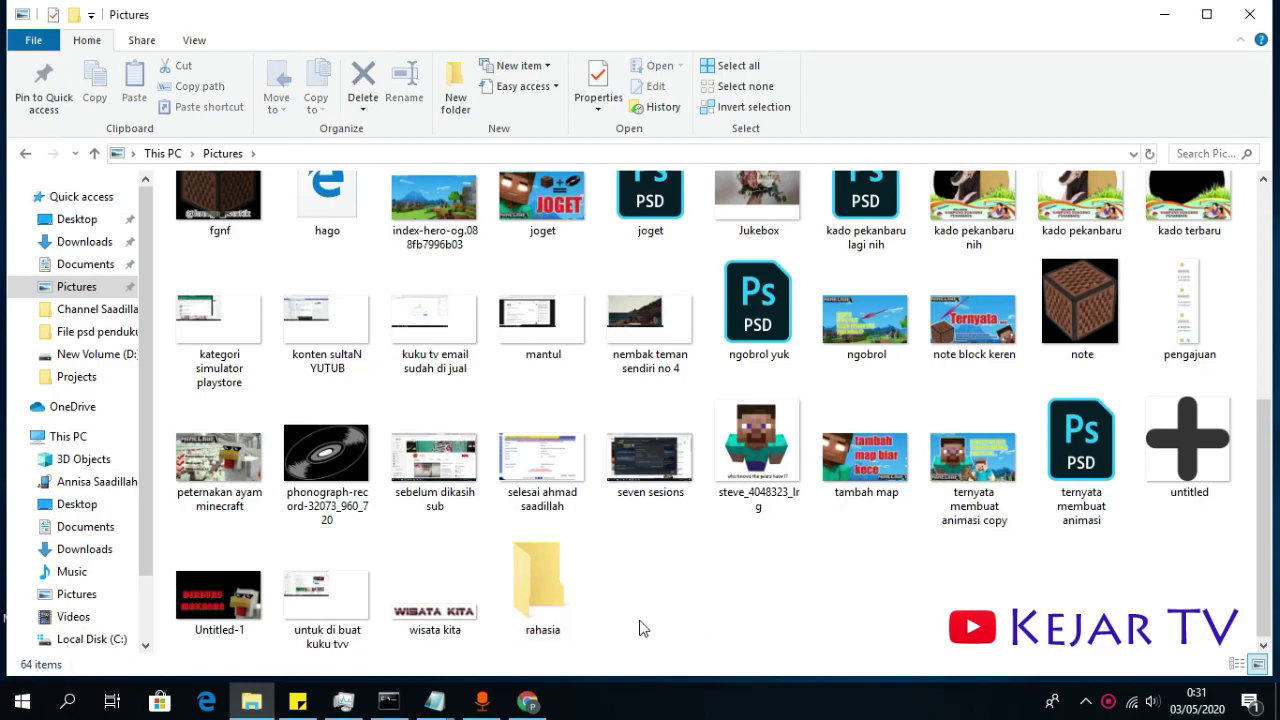
click(285, 149)
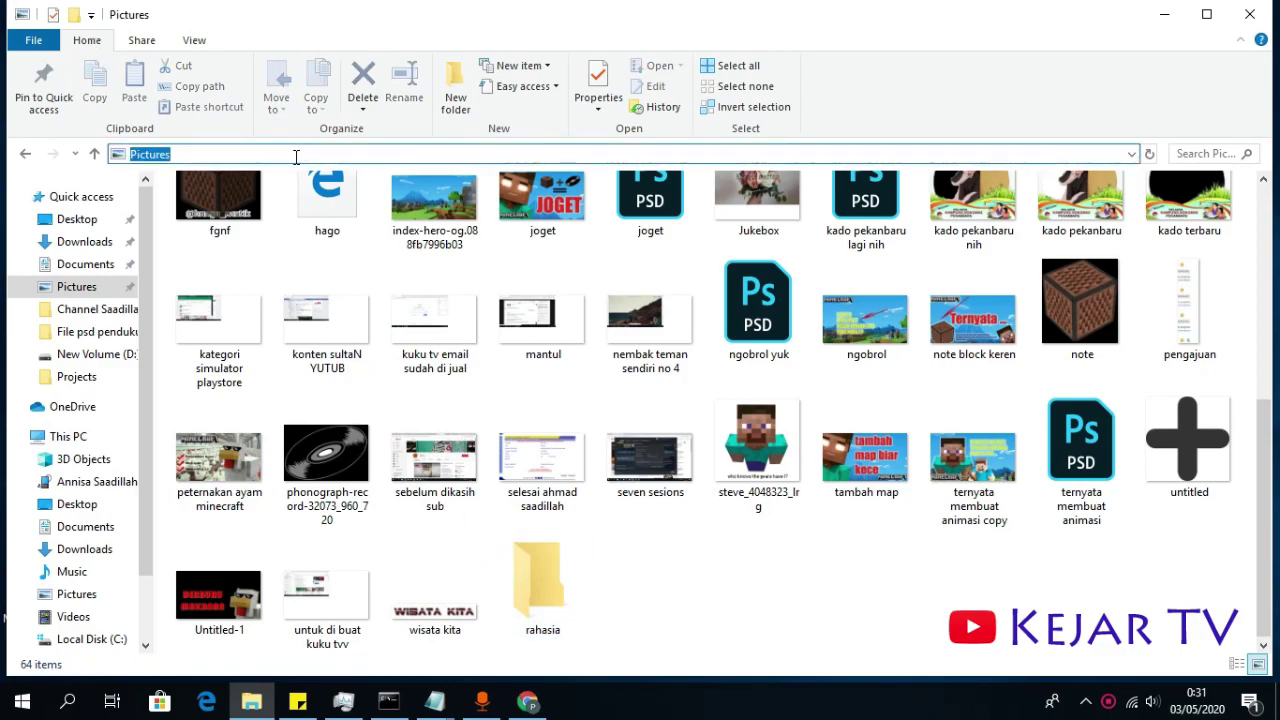
key(Return)
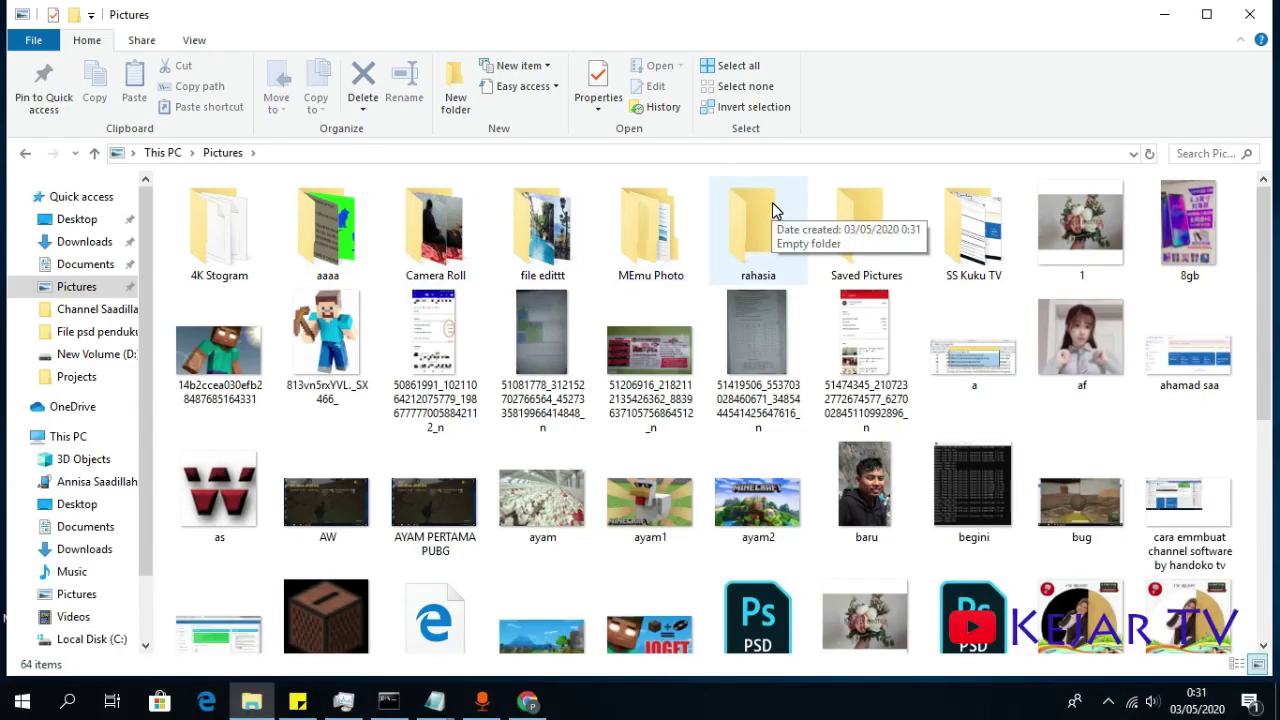
click(80, 309)
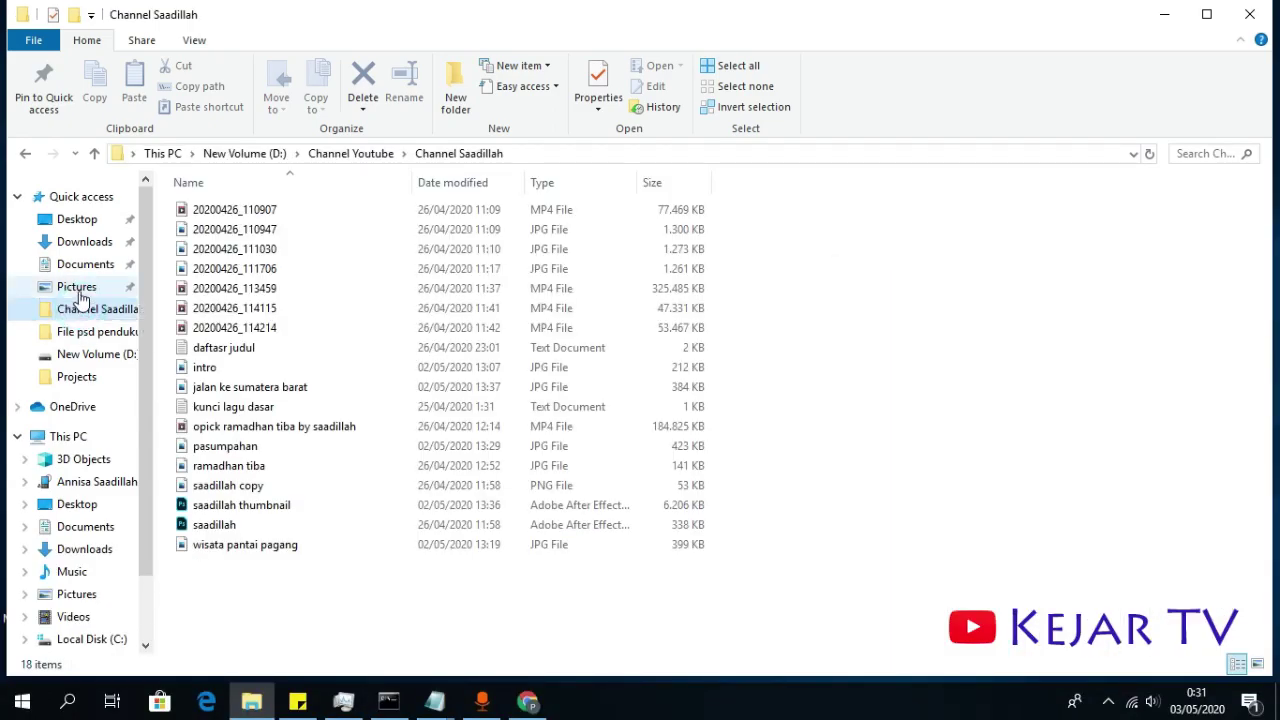
click(80, 292)
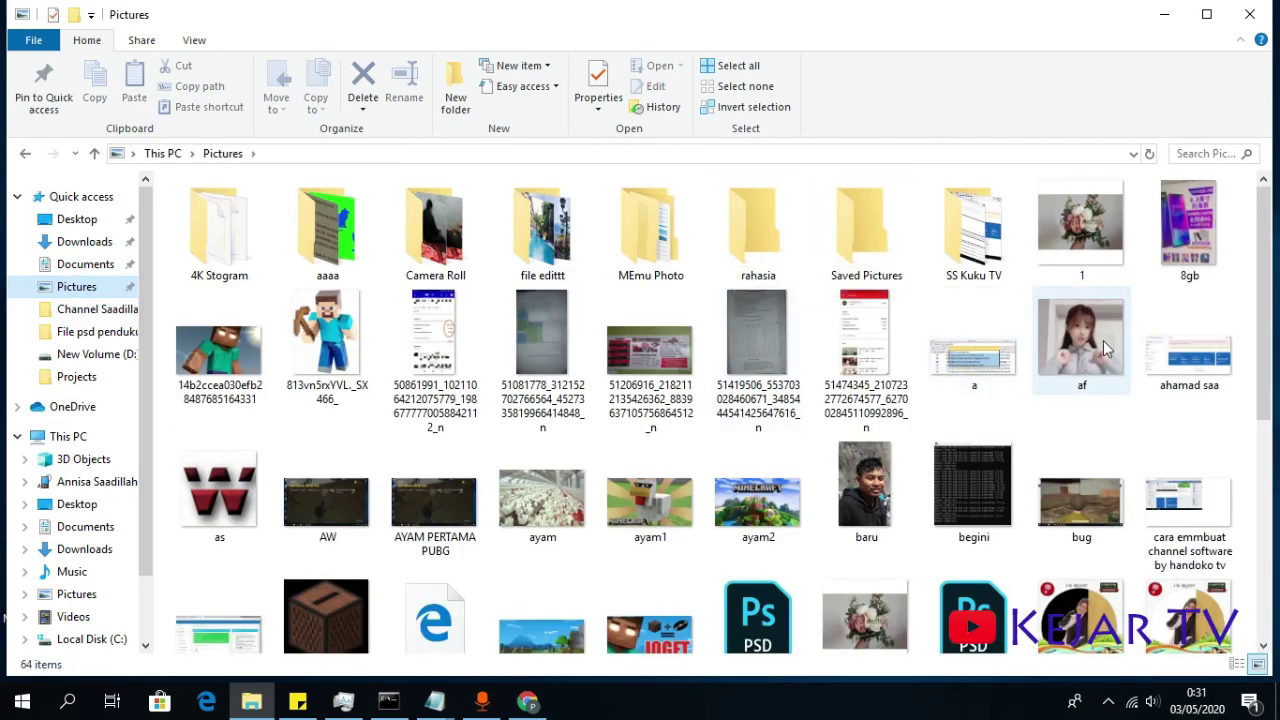
drag(1106, 348, 755, 255)
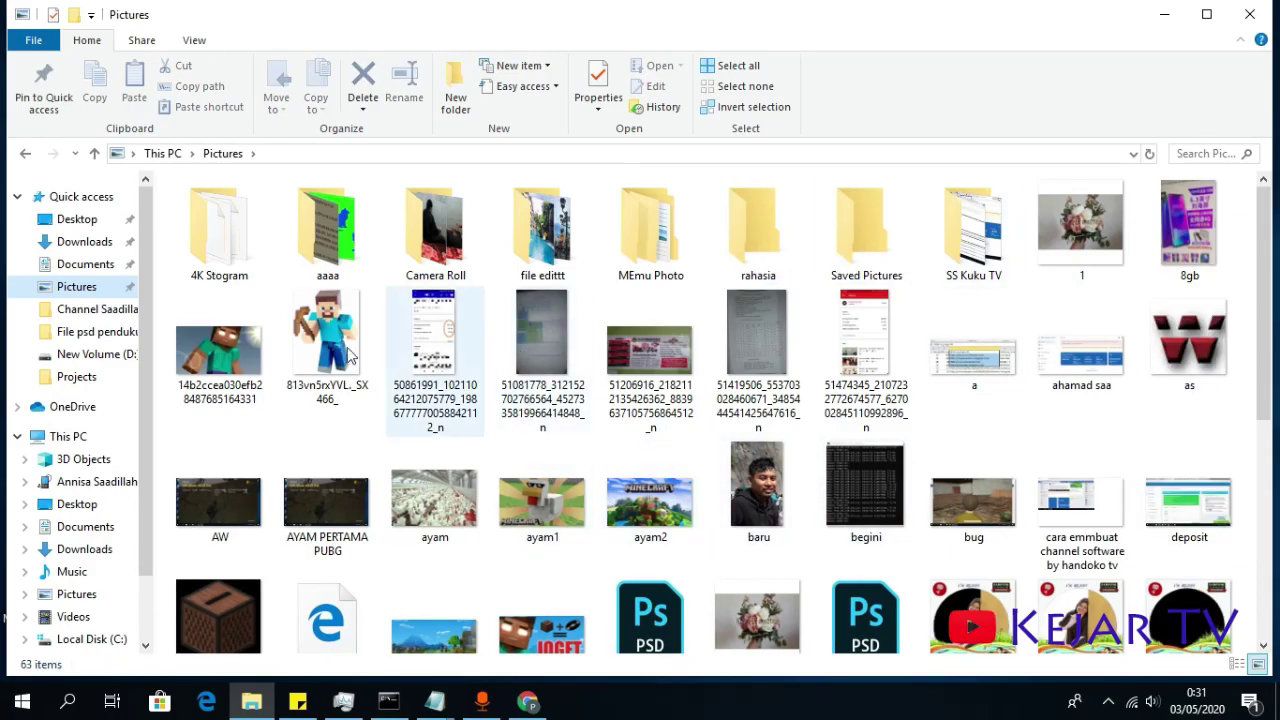
drag(349, 357, 752, 240)
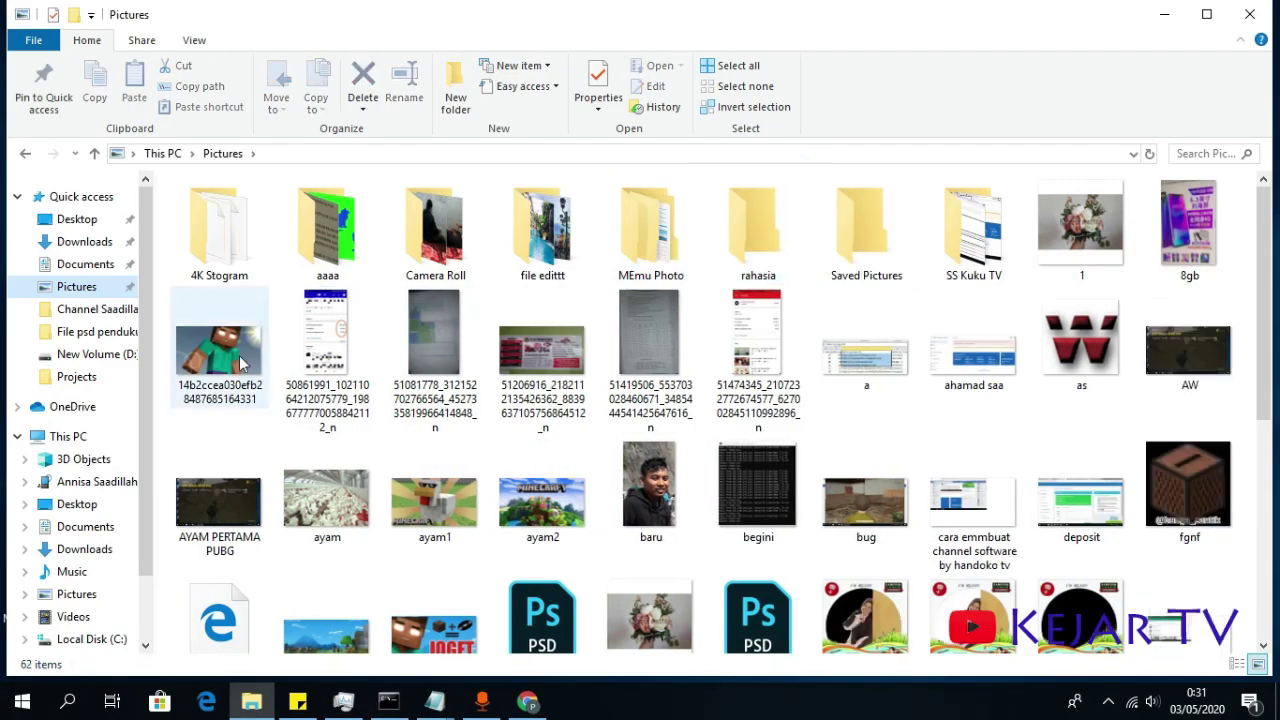
drag(240, 362, 755, 250)
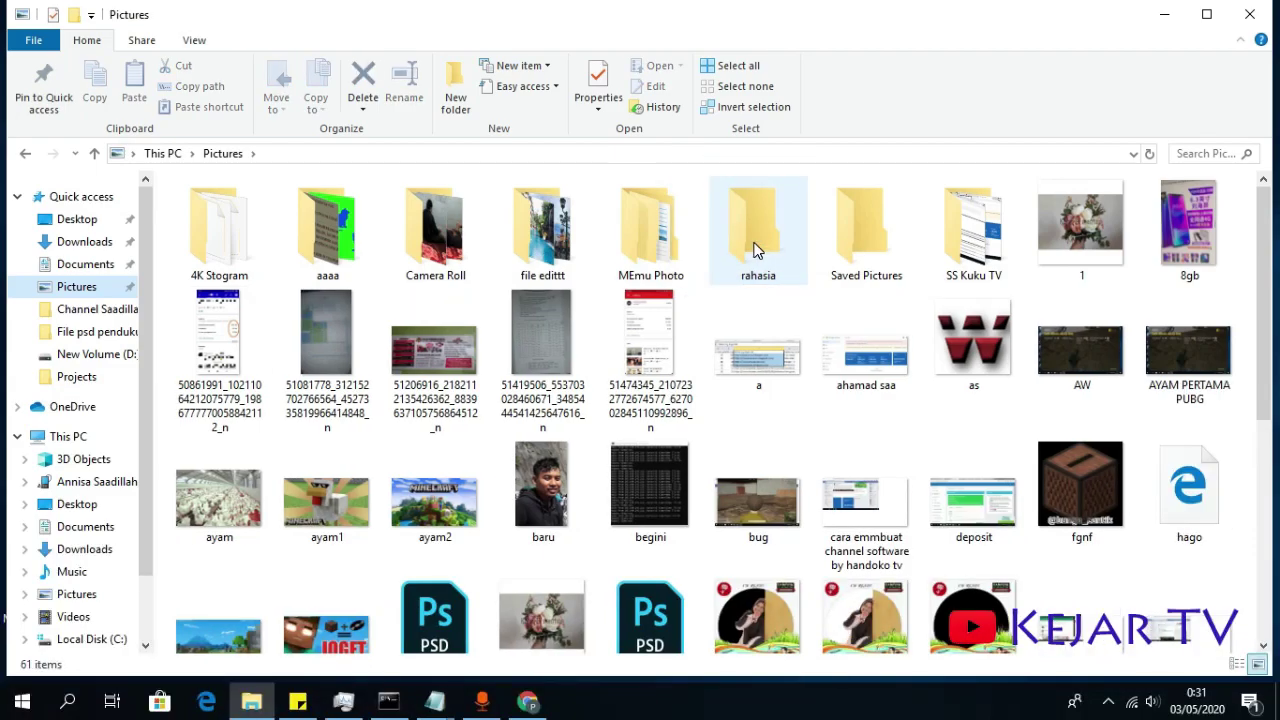
double_click(755, 250)
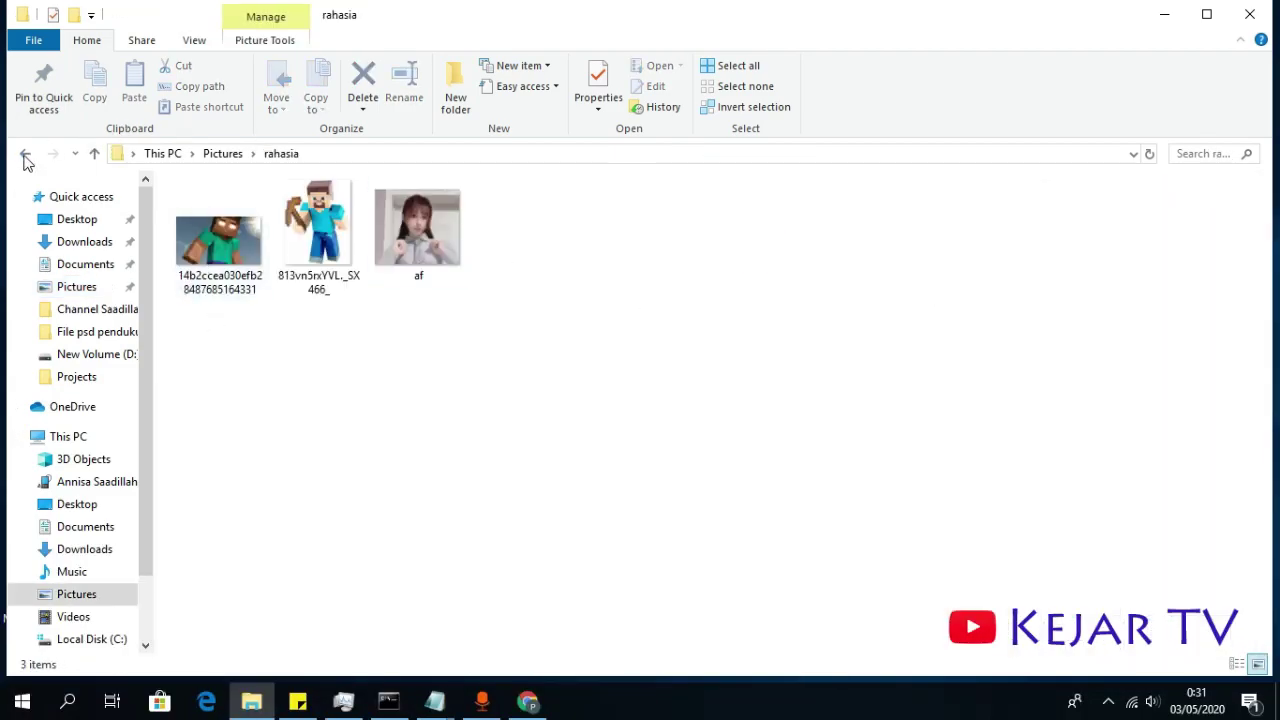
click(26, 158)
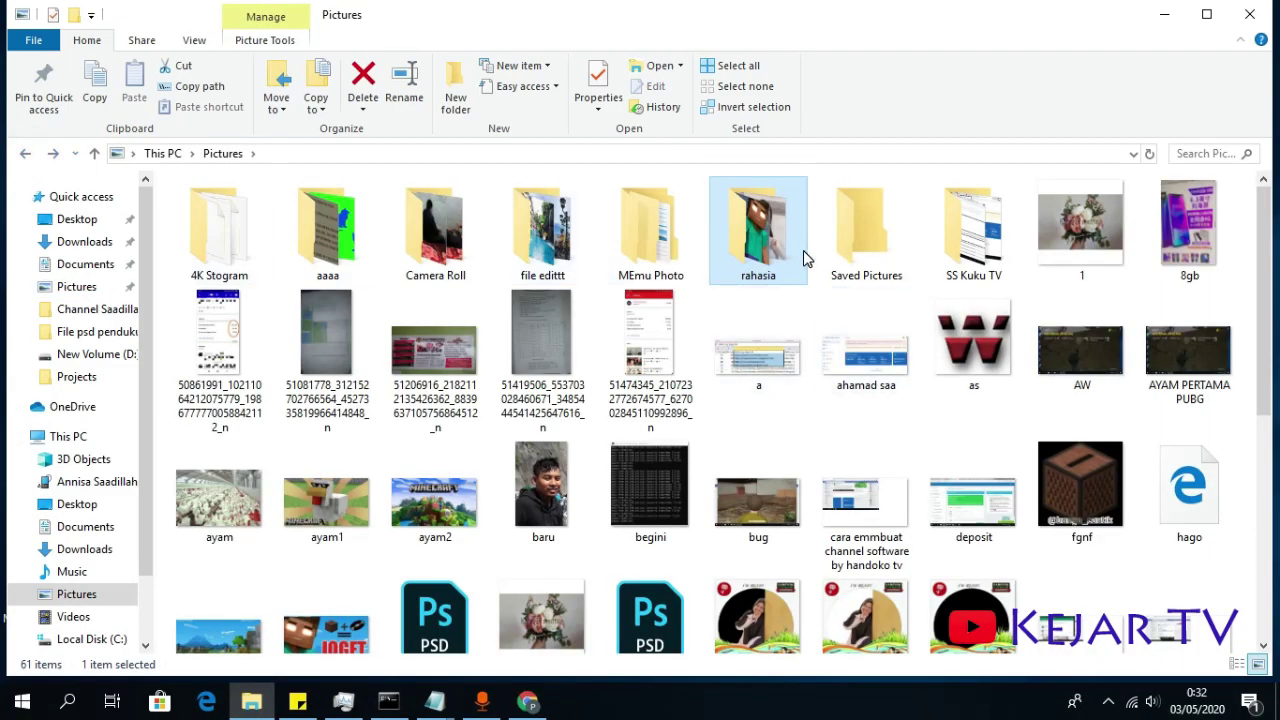
Step: Set the Hidden attribute on the rahasia folder, applying the change to this folder only
mouse_move(805, 258)
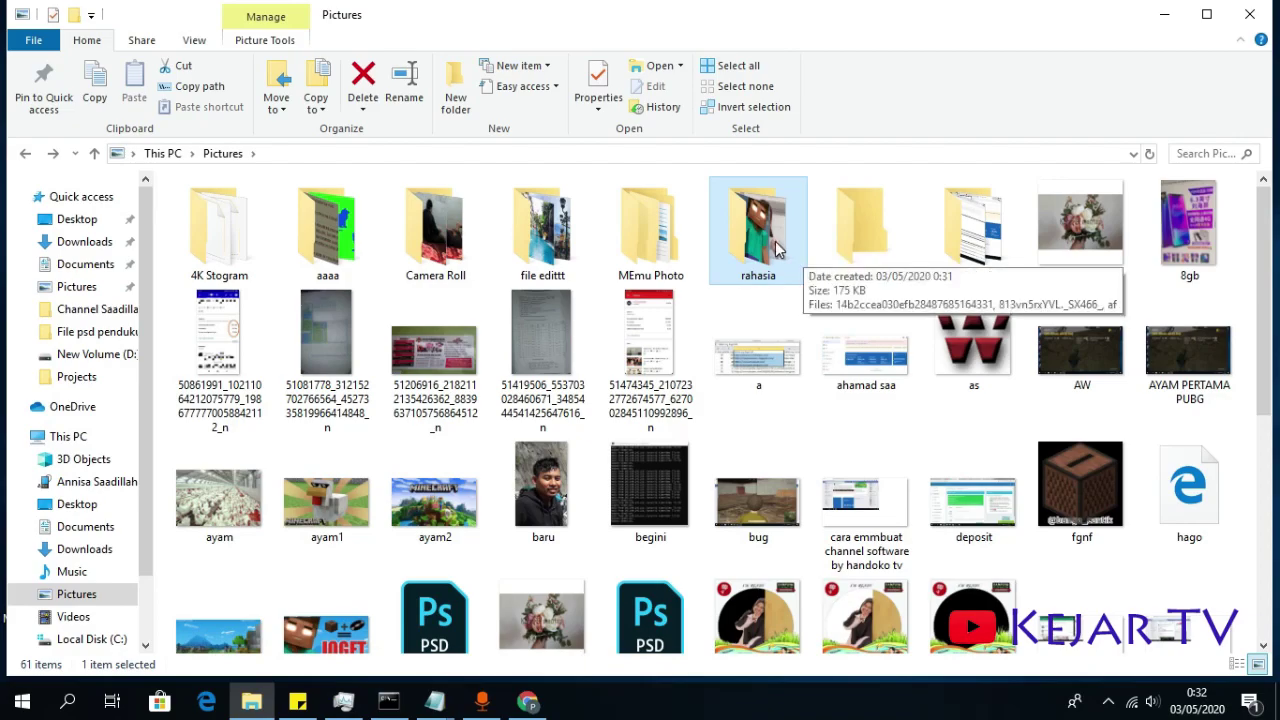
right_click(776, 246)
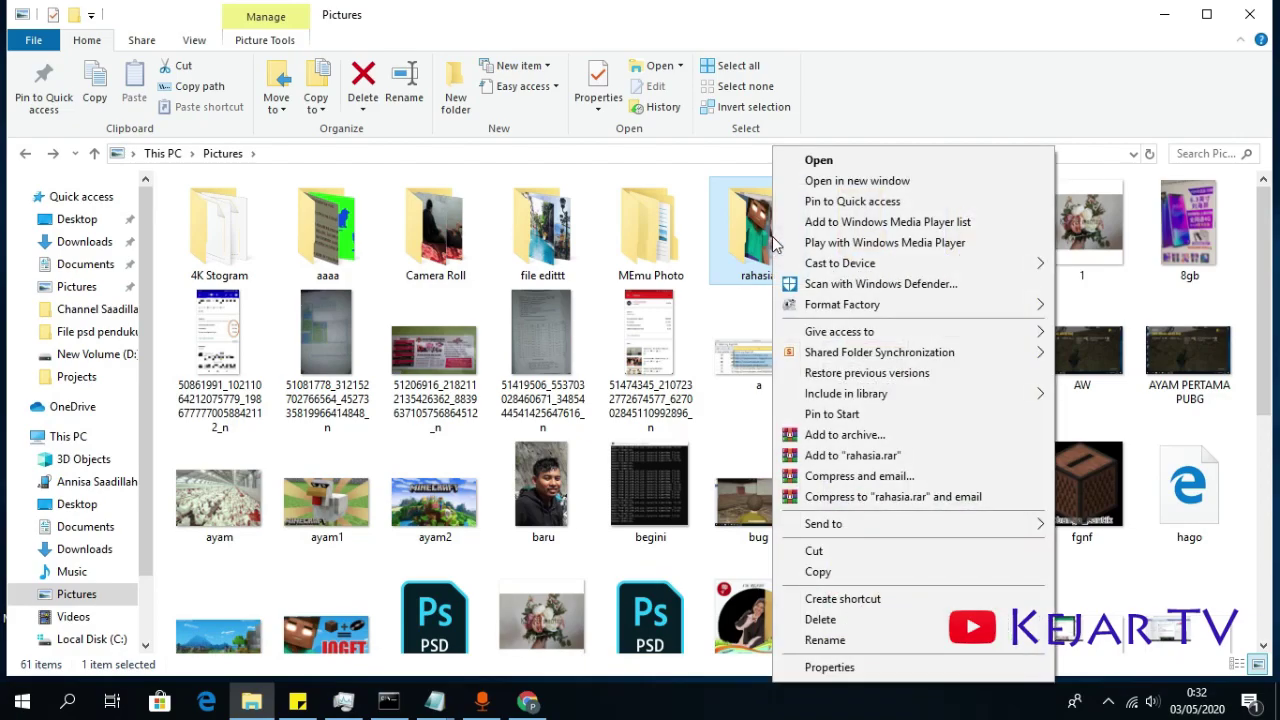
click(805, 667)
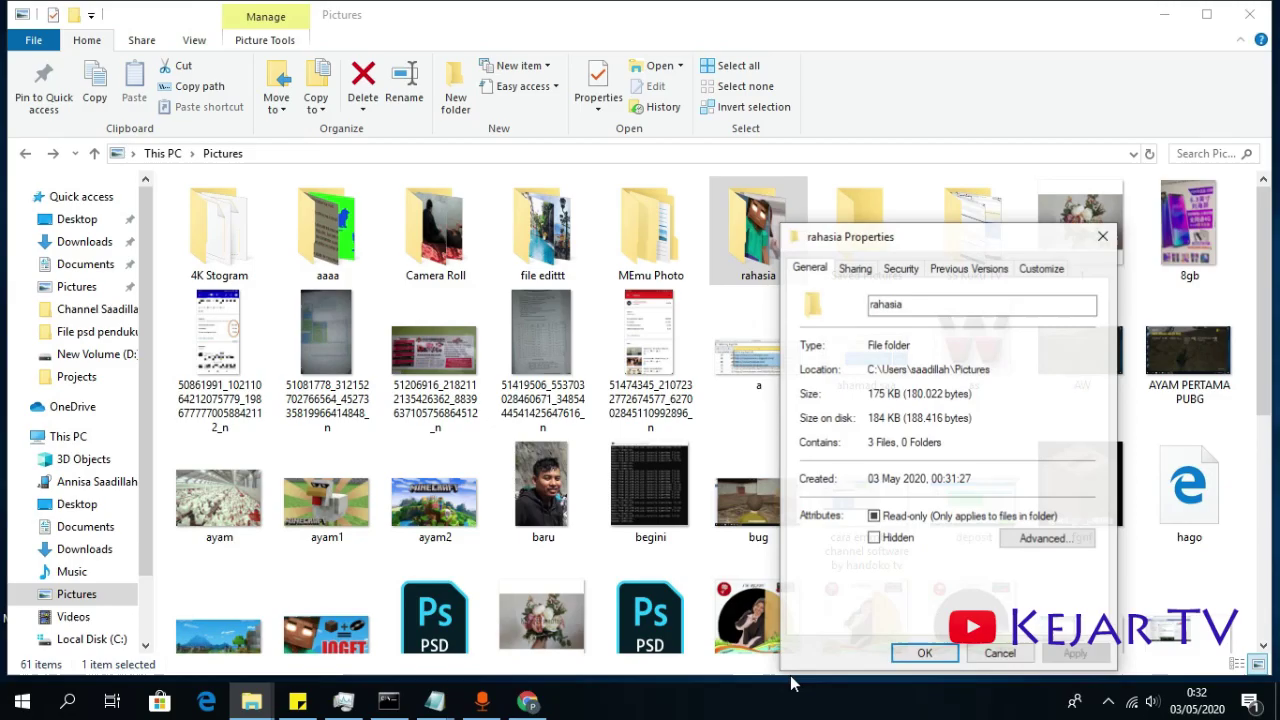
click(875, 538)
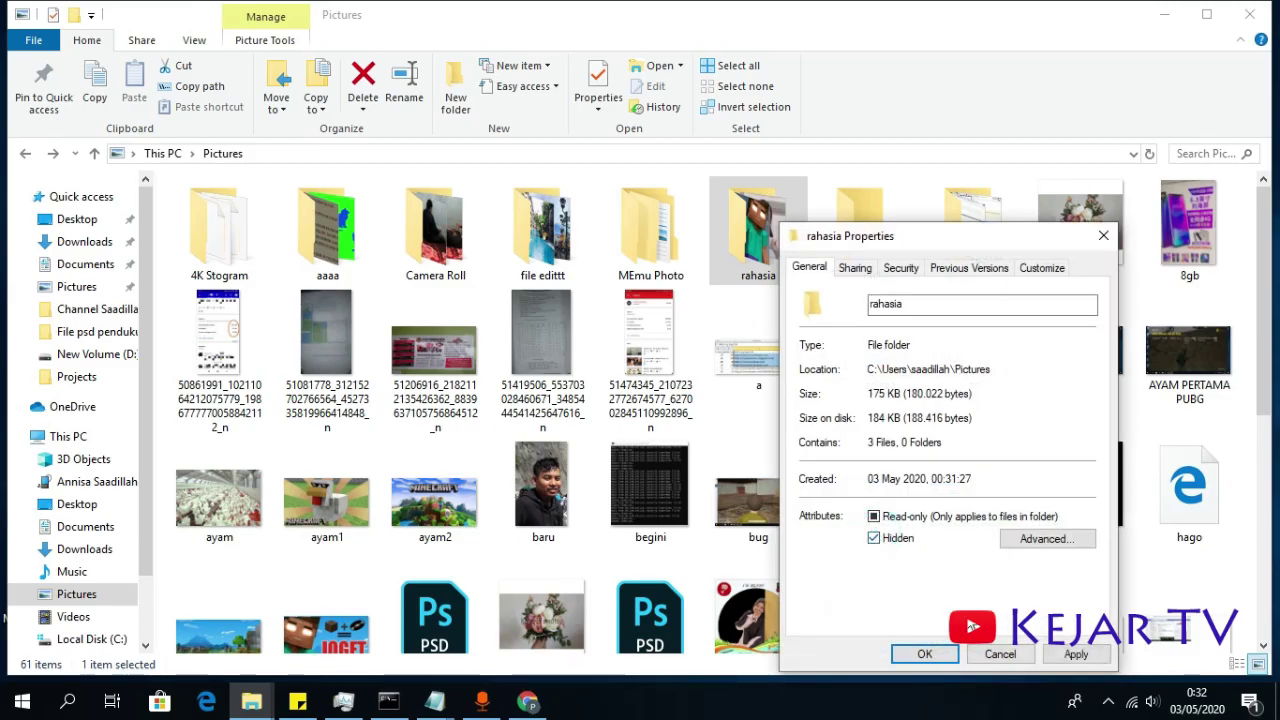
click(1070, 654)
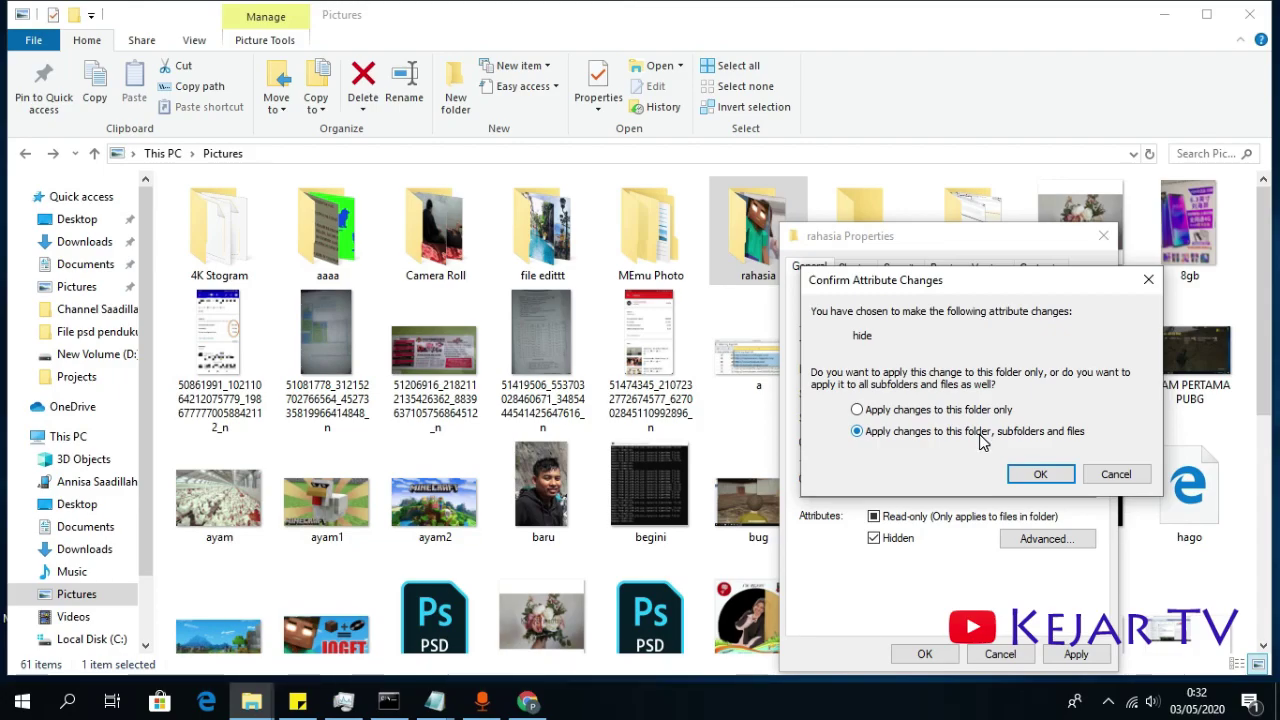
click(912, 410)
click(1036, 474)
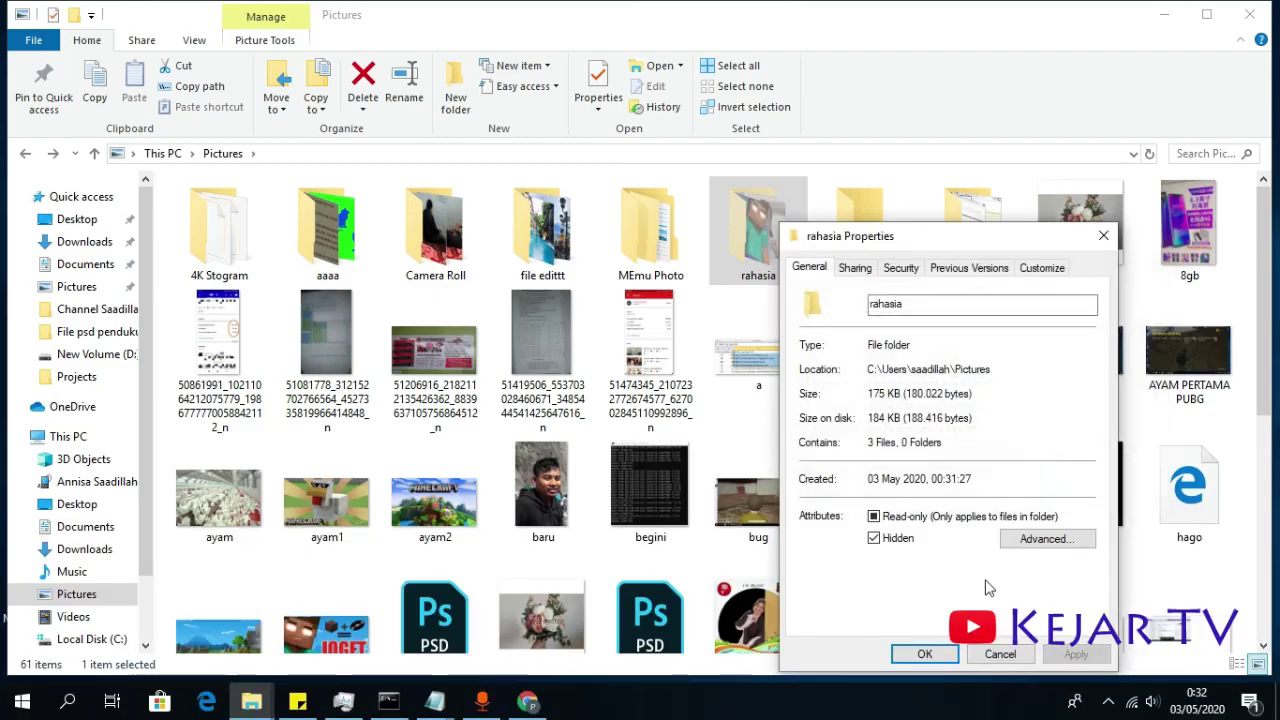
click(924, 654)
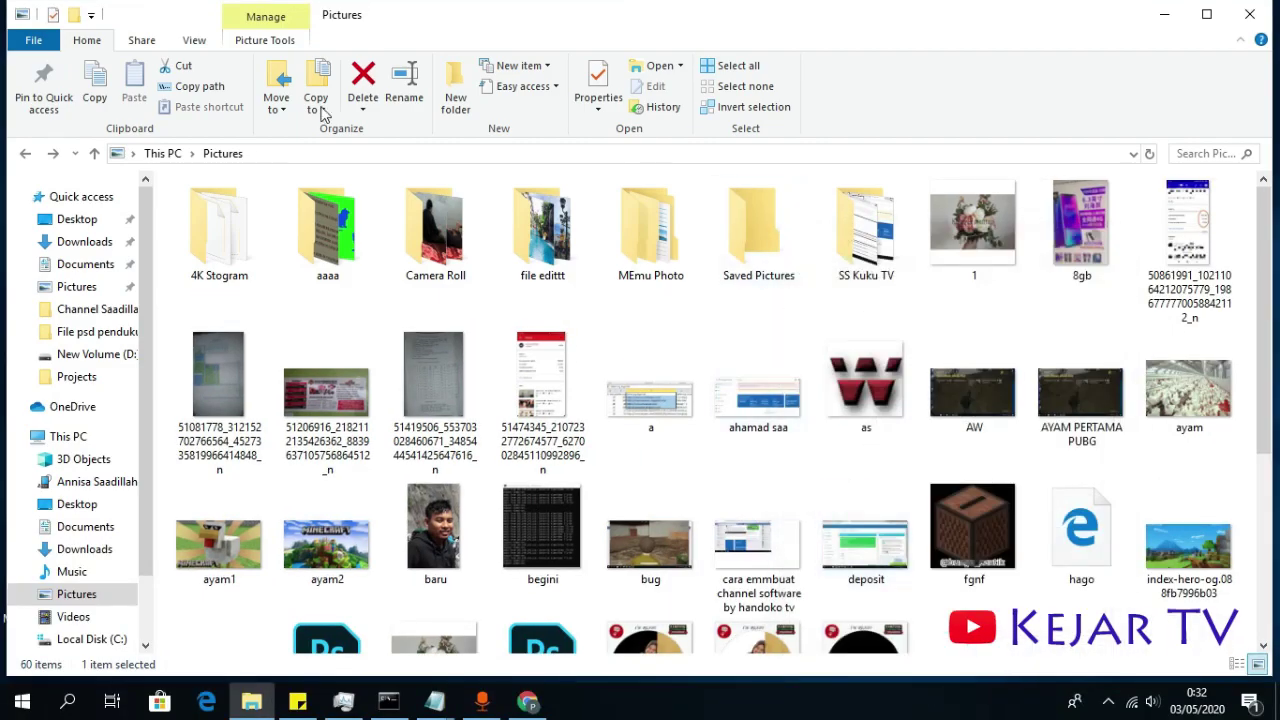
Step: Reload the Pictures folder and turn on the display of hidden items
click(92, 309)
click(98, 287)
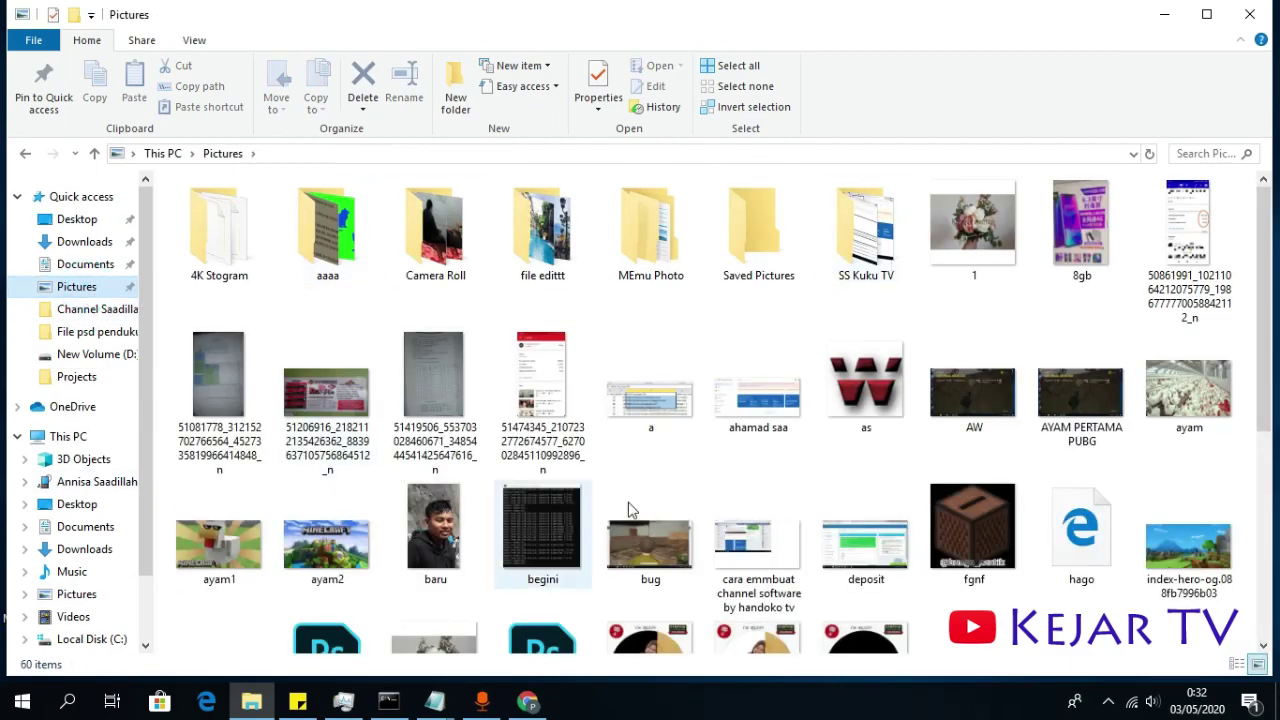
mouse_move(725, 492)
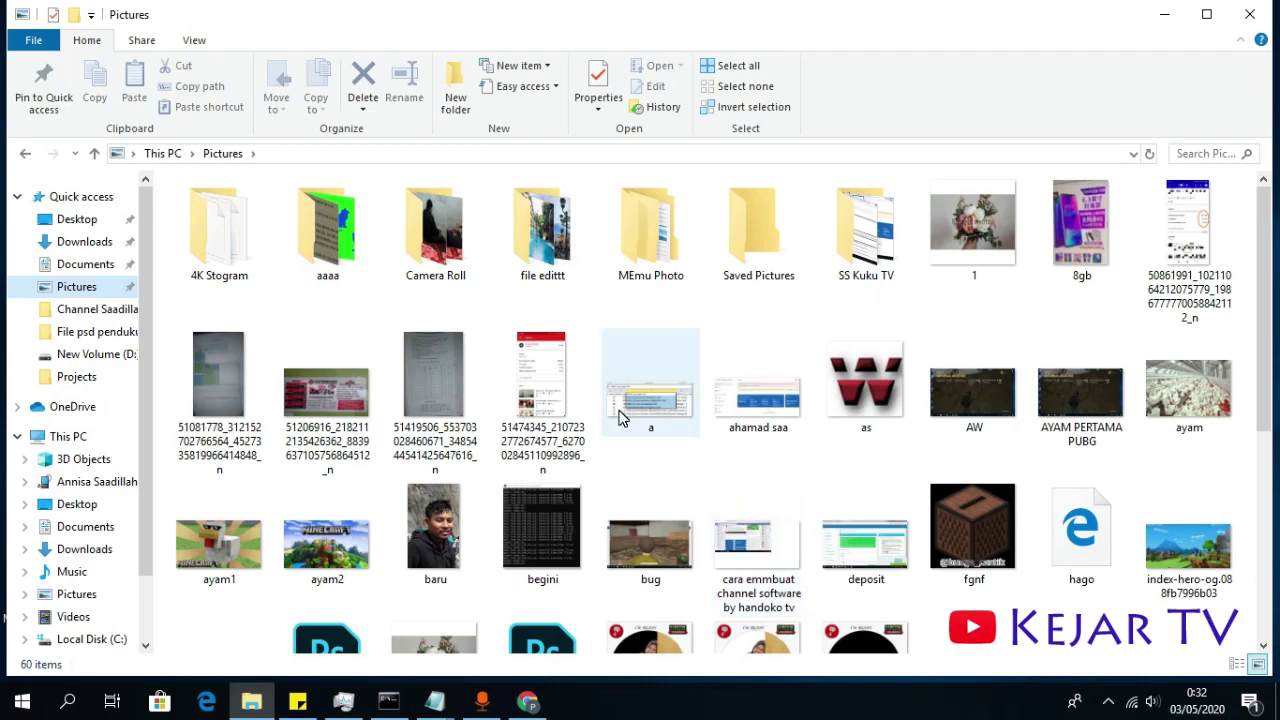
mouse_move(619, 418)
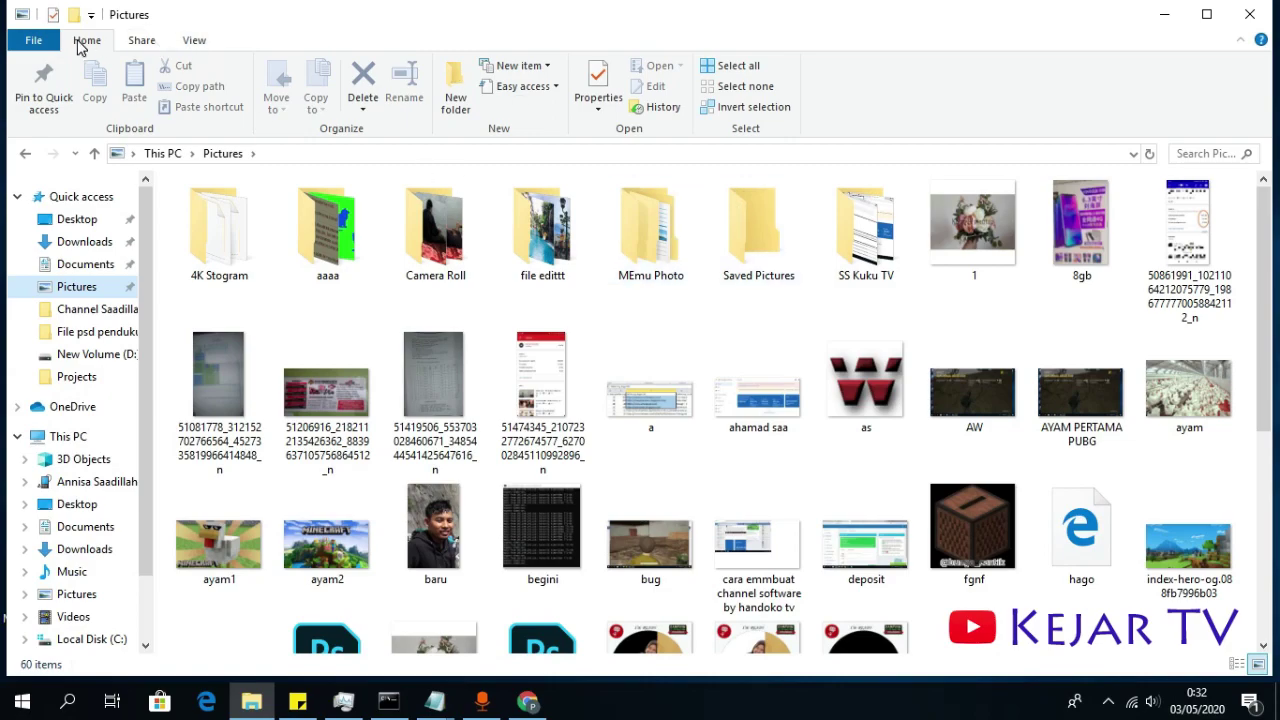
click(190, 44)
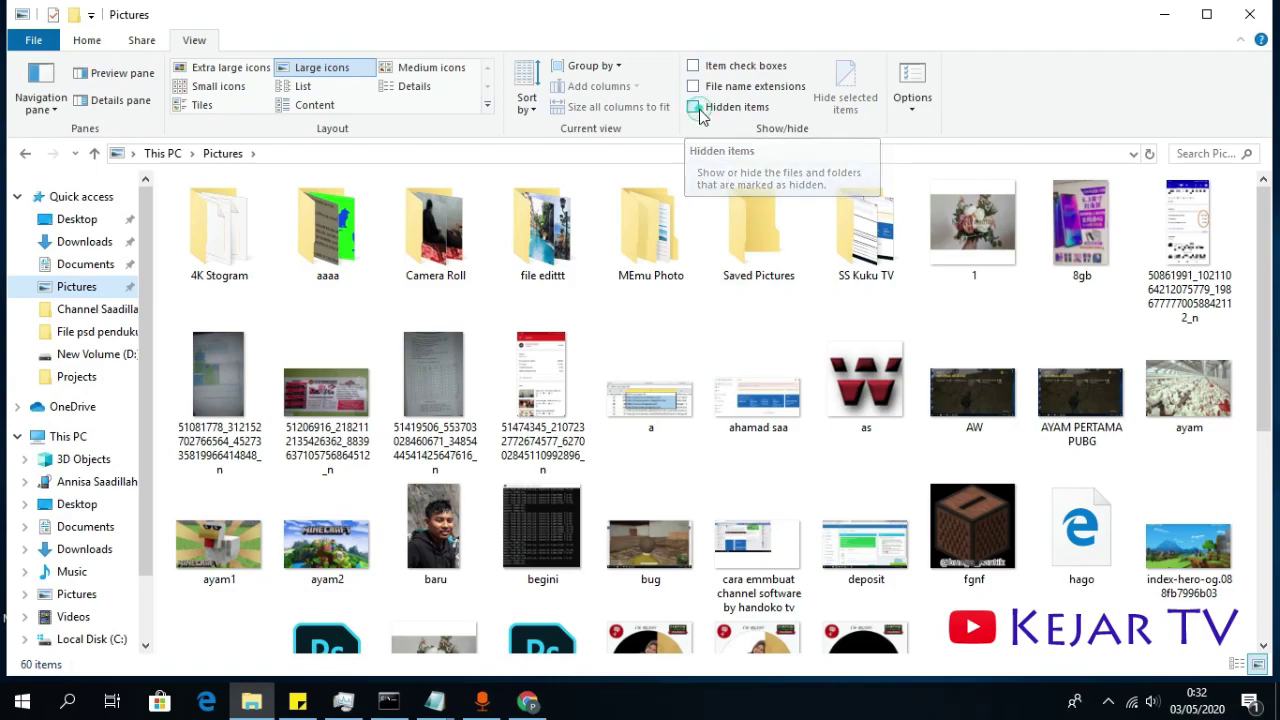
click(700, 115)
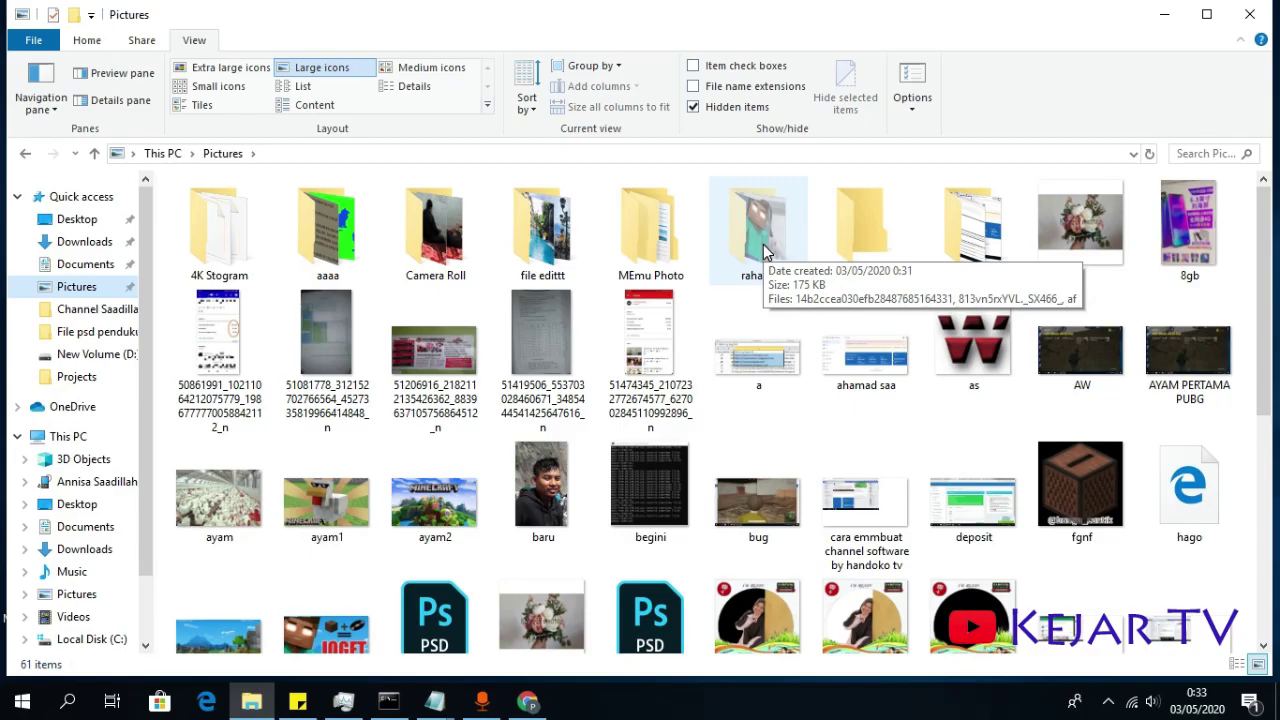
click(1108, 701)
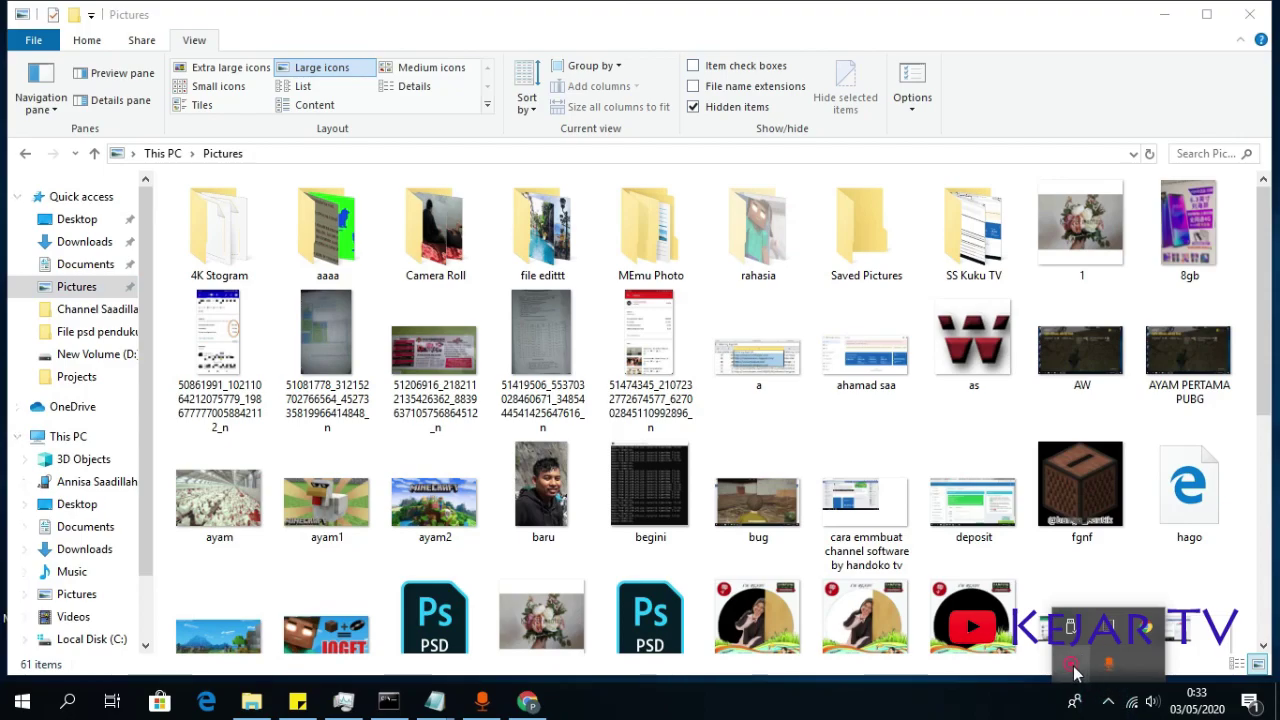
click(1105, 665)
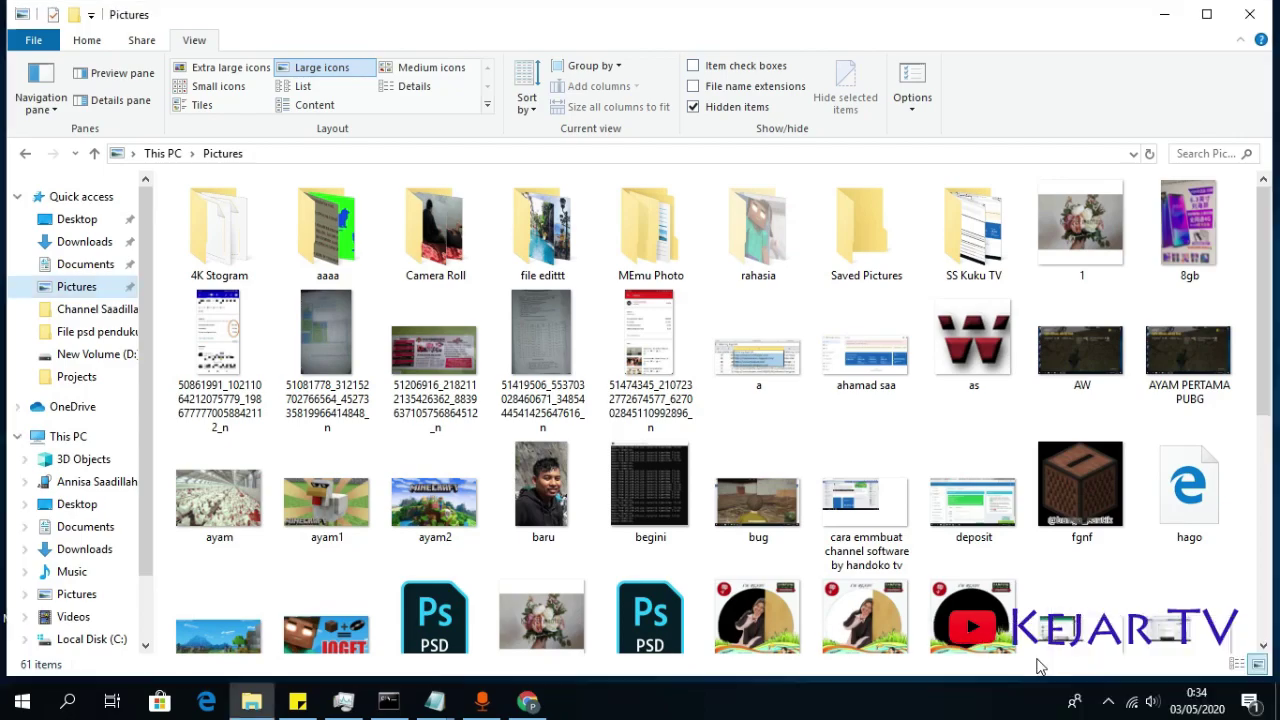
click(1105, 703)
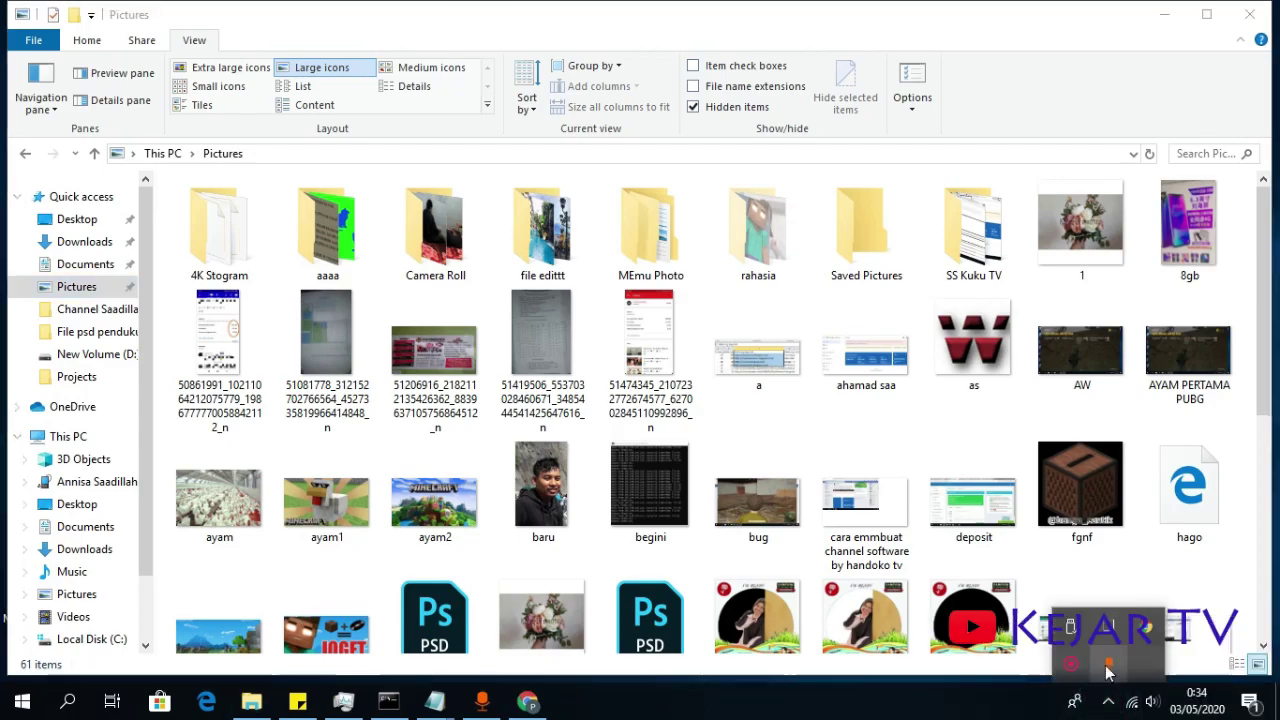
Step: Clear the Hidden attribute on the rahasia folder, applying the change to this folder only
right_click(762, 228)
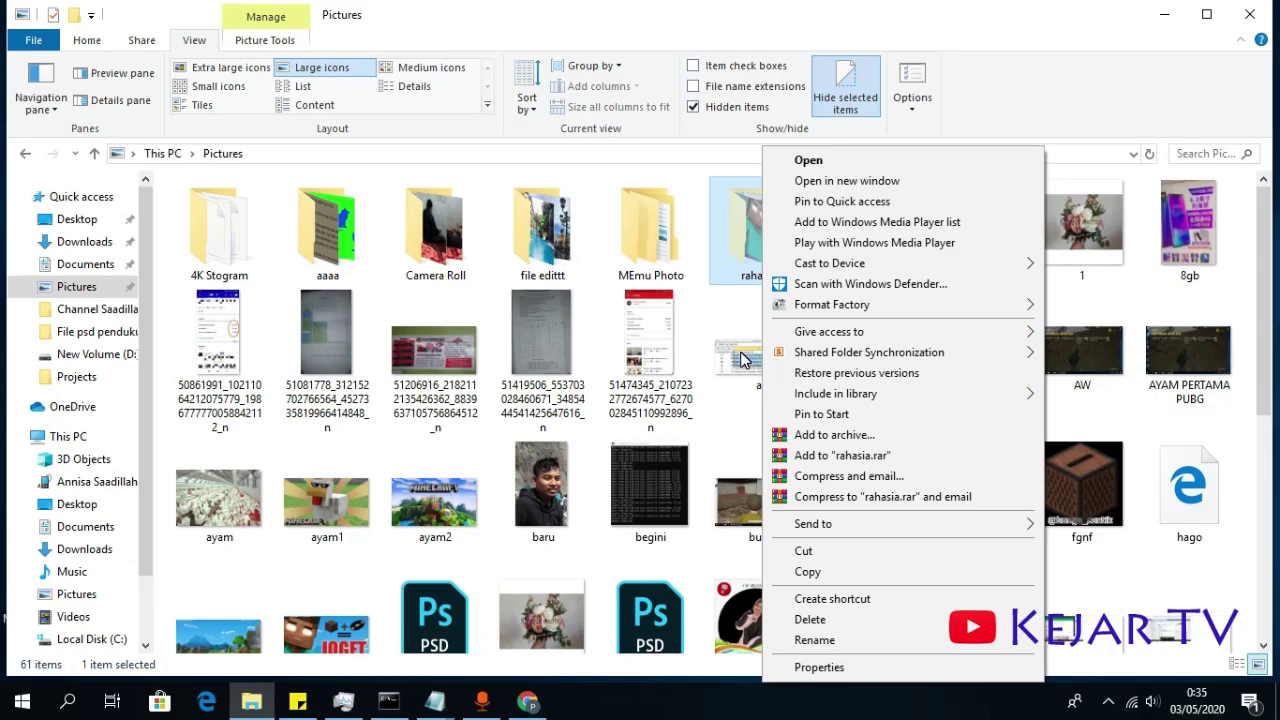
click(1006, 38)
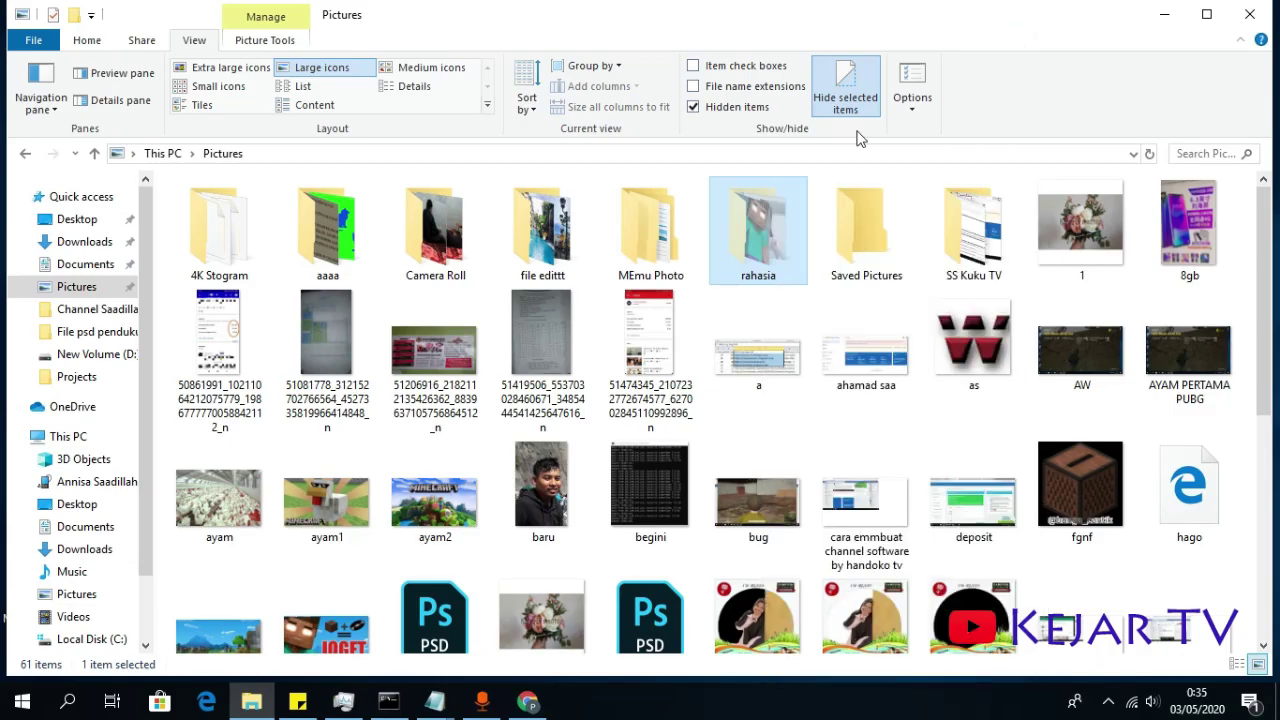
right_click(758, 226)
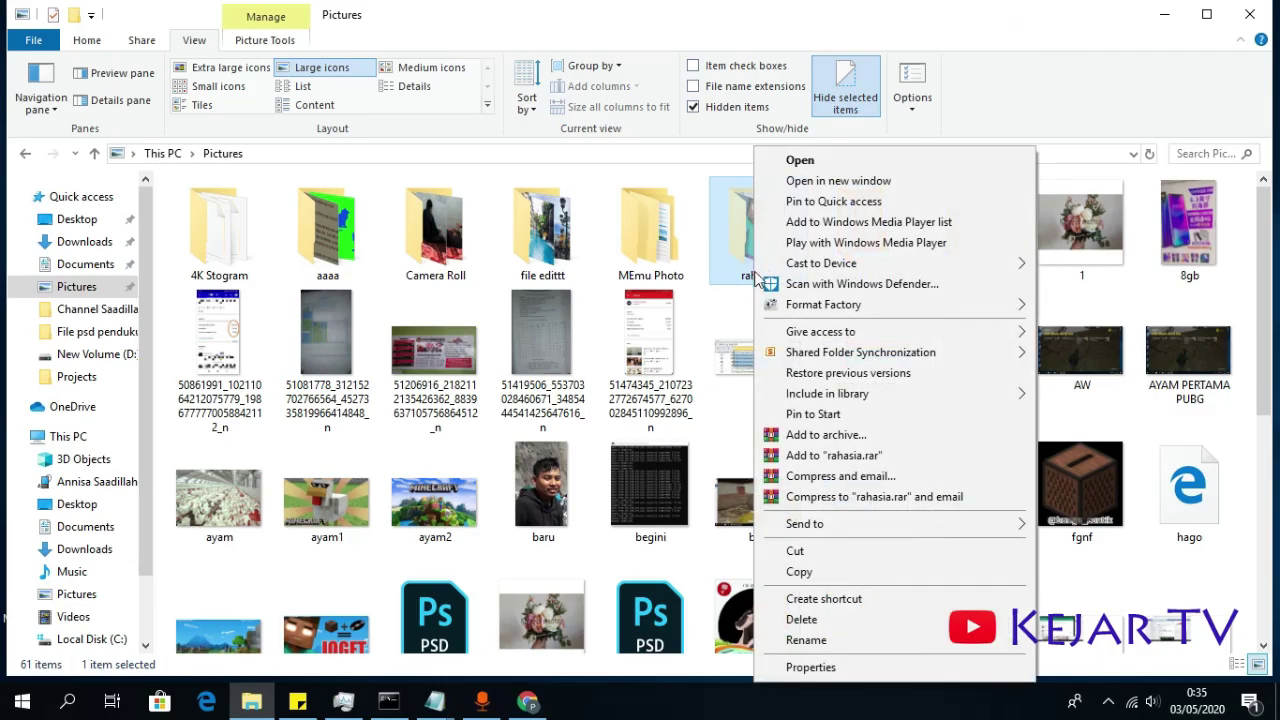
click(825, 670)
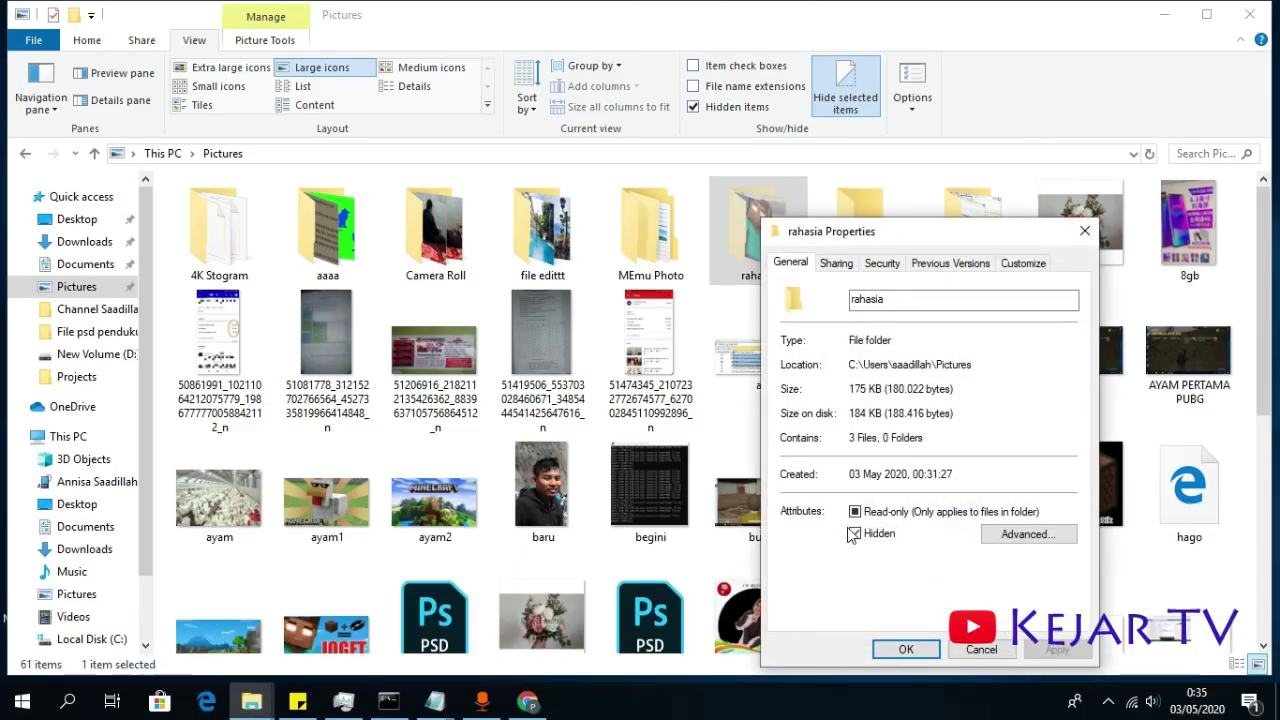
click(855, 535)
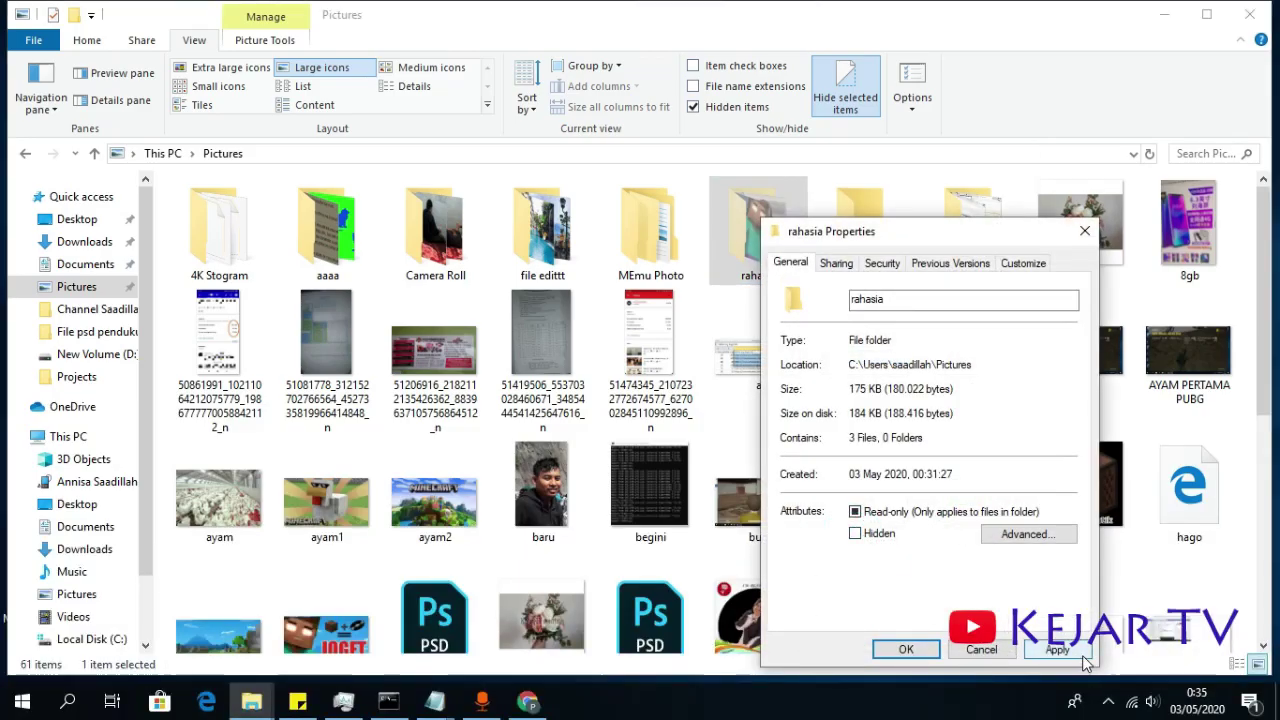
click(1058, 650)
click(945, 405)
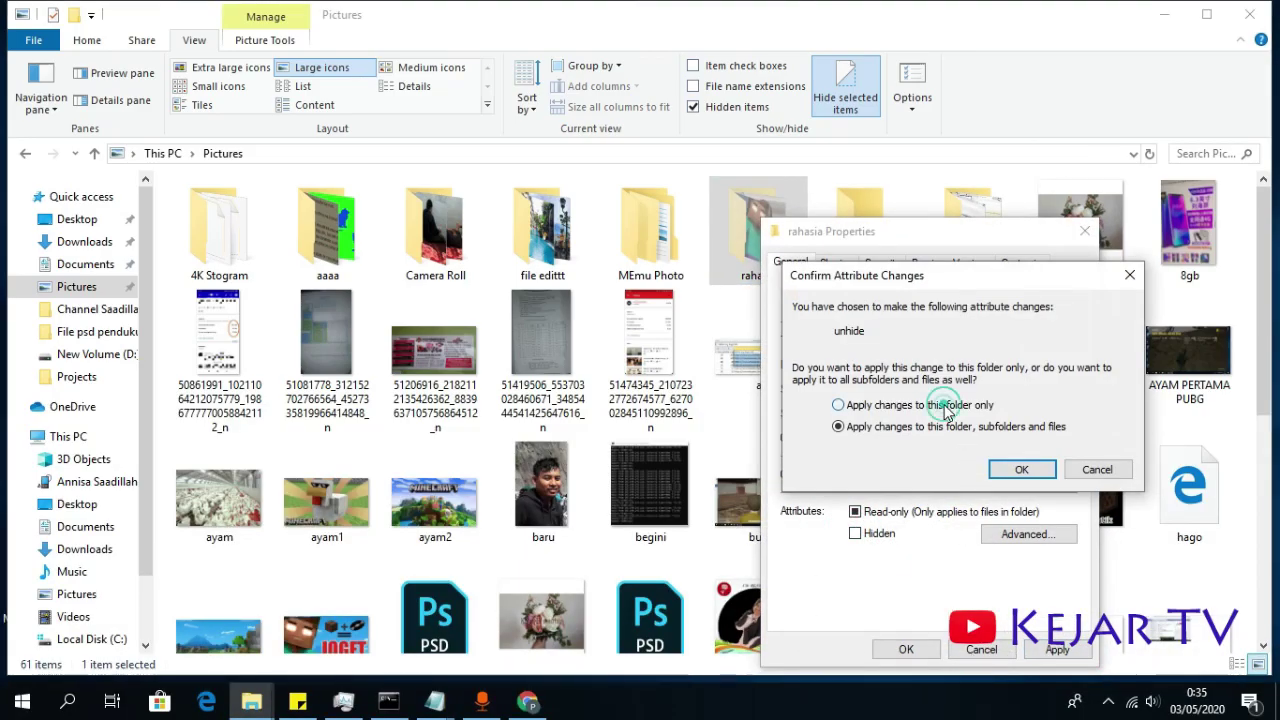
click(1003, 470)
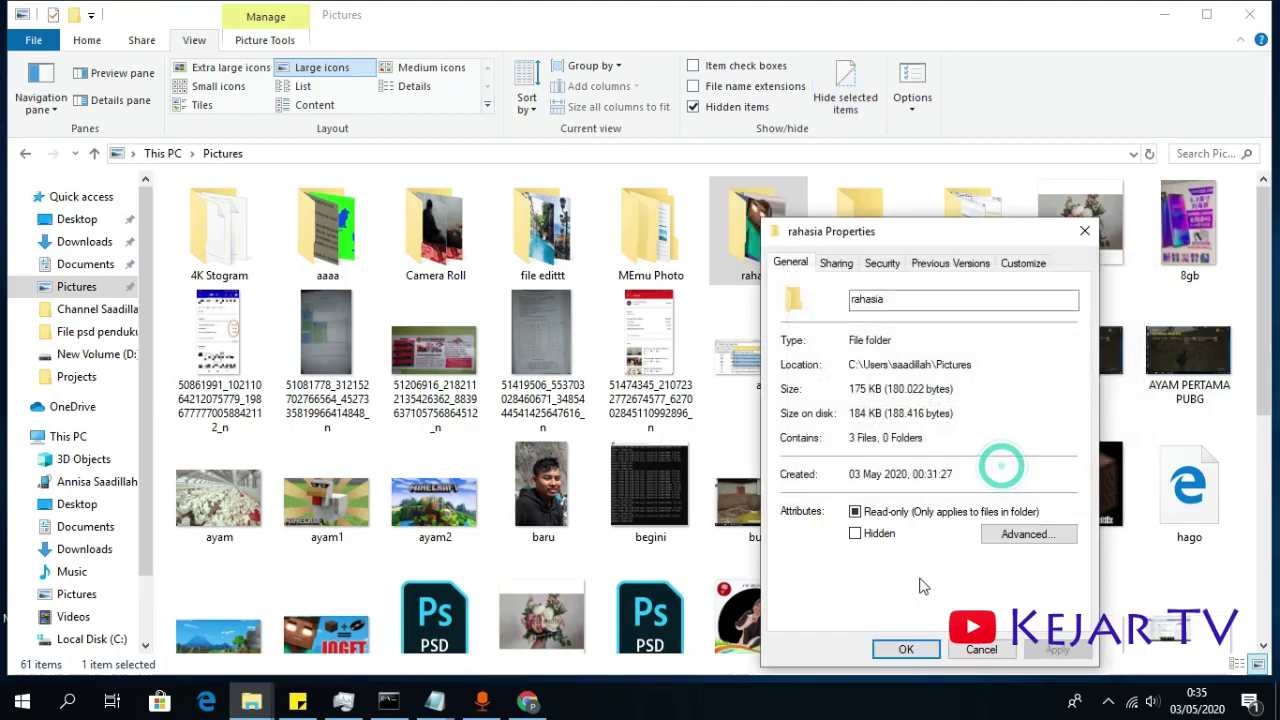
click(906, 650)
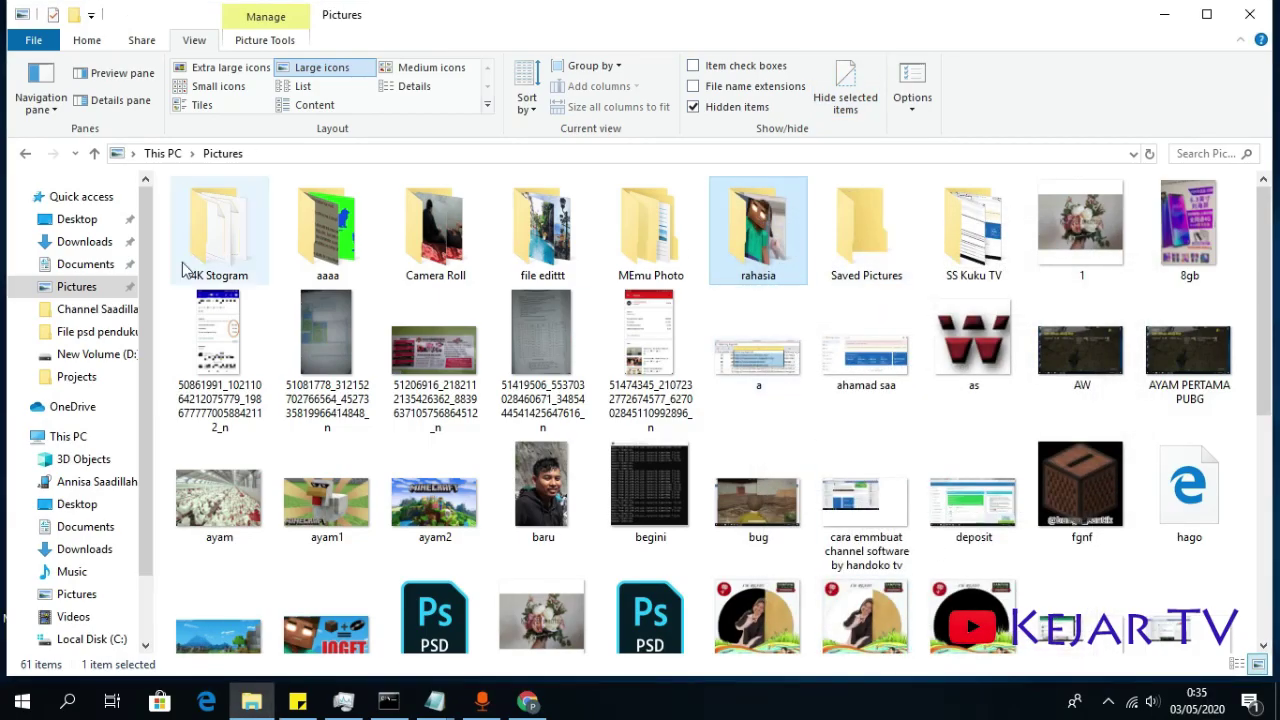
Step: Reload the Pictures folder, turn off the display of hidden items, and select the rahasia folder
click(115, 310)
click(104, 287)
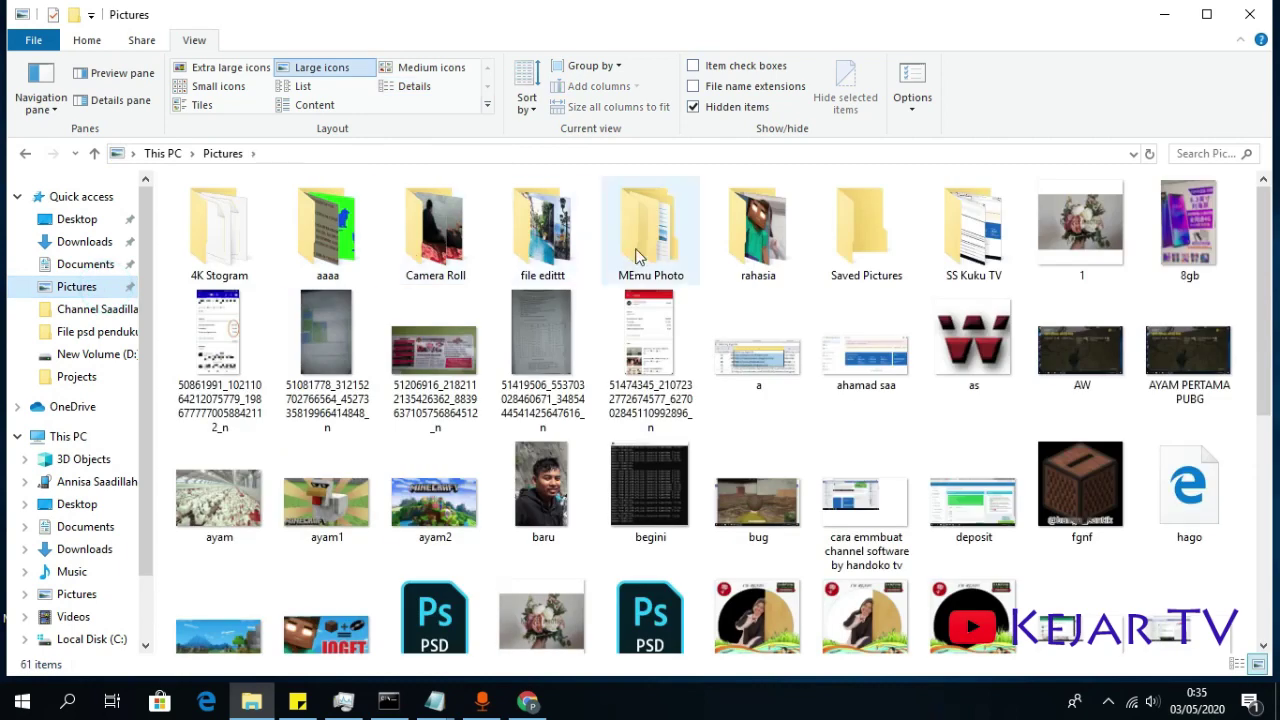
click(694, 107)
click(758, 272)
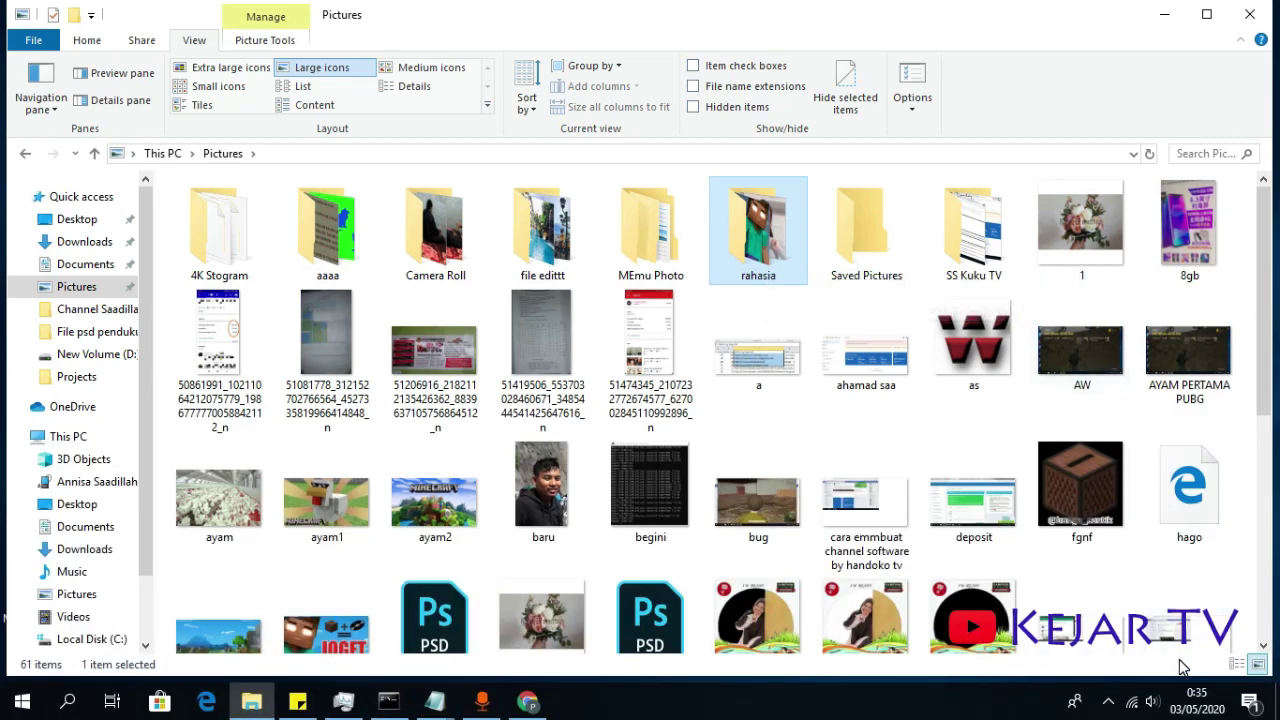
click(1108, 701)
right_click(1073, 666)
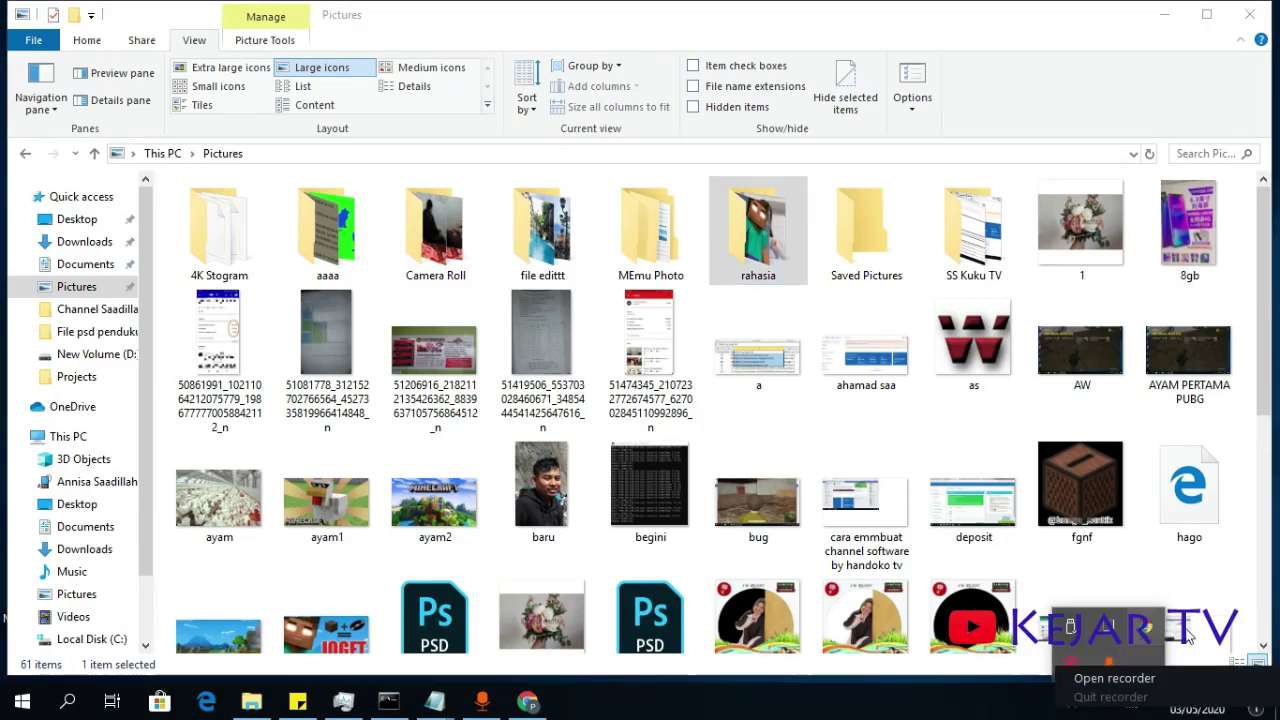
click(1266, 402)
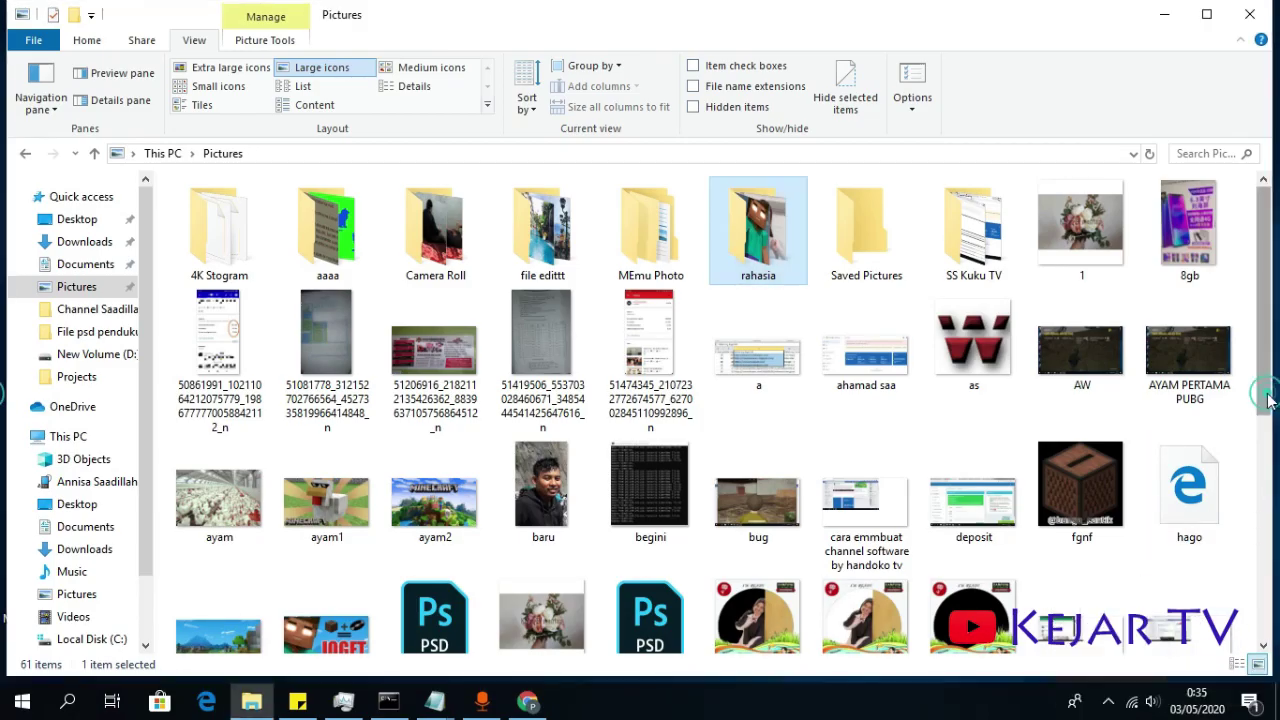